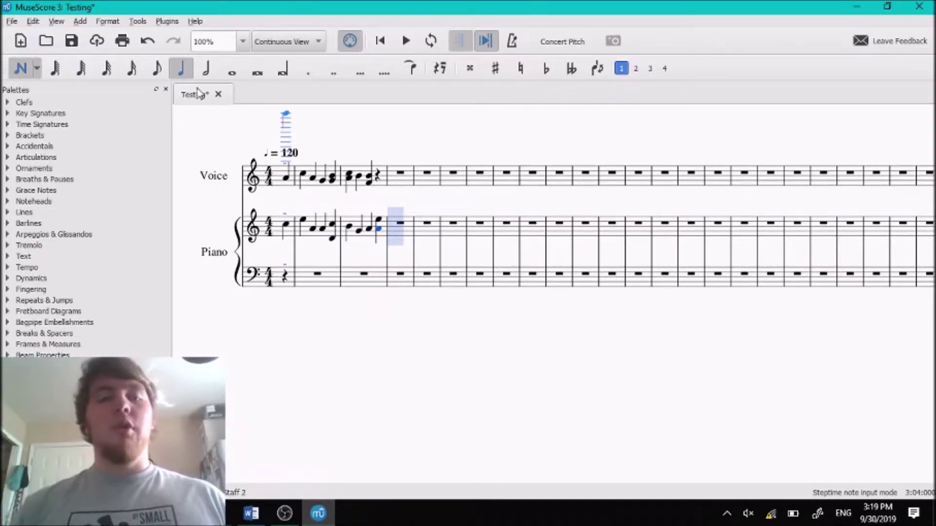
# - Enter eighth notes E and F on beats one and three of measure 2 in the piano's upper staff
pyautogui.click(156, 71)
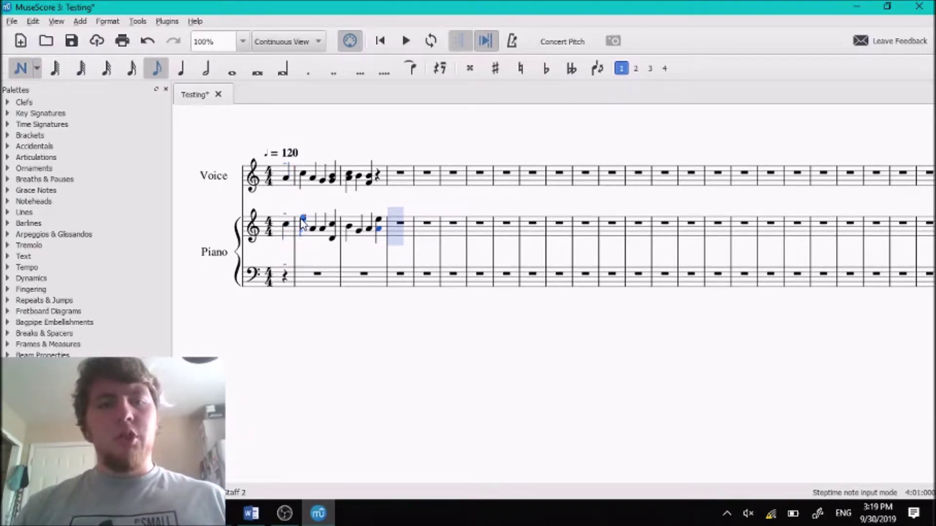
pyautogui.click(302, 221)
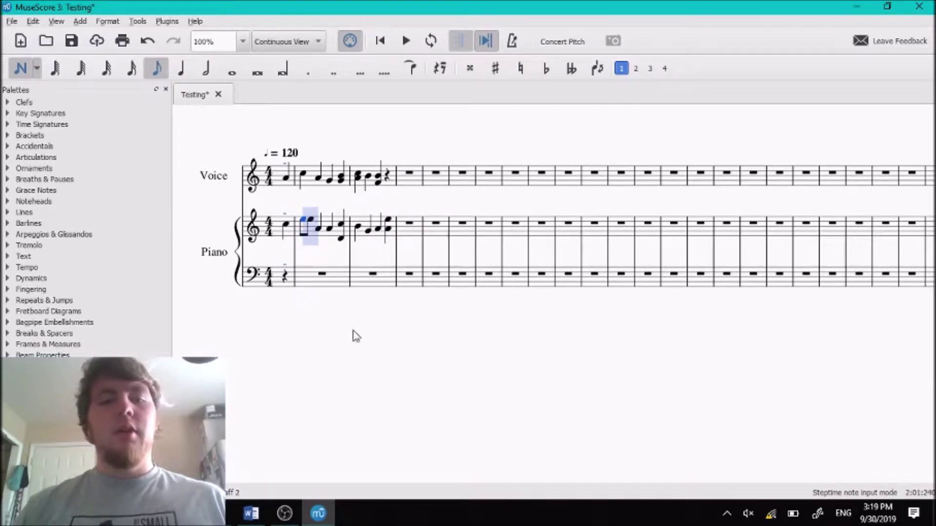
pyautogui.click(330, 238)
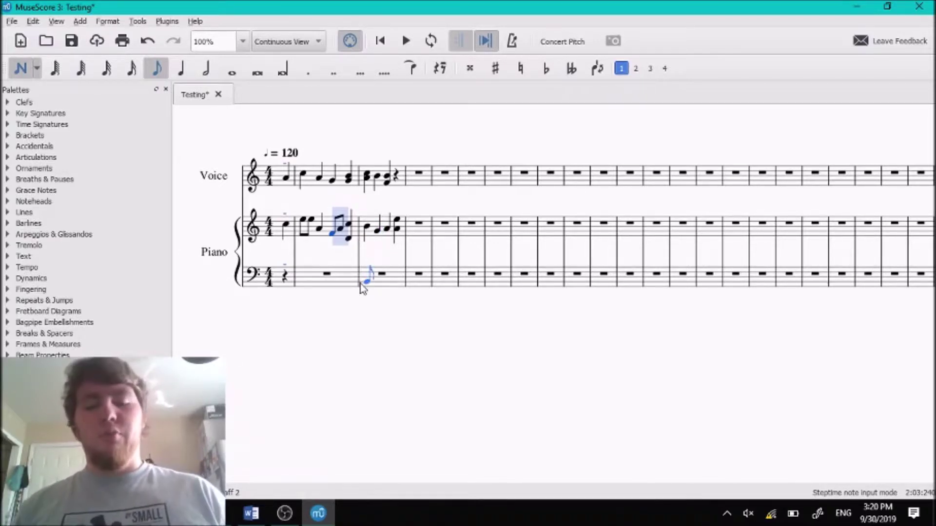
# - Leave note input and select the first eighth note of measure 2 in the piano's upper staff
pyautogui.press('Escape')
pyautogui.press('Left')
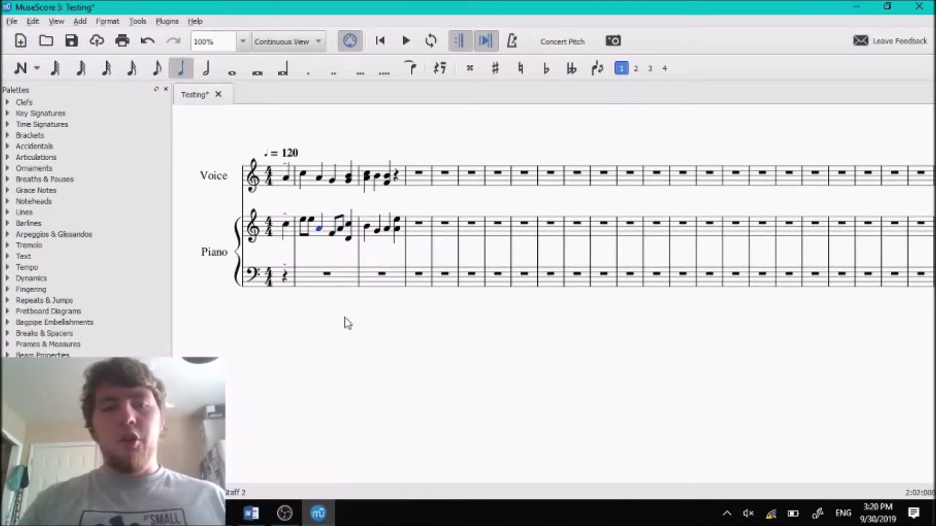
pyautogui.press('Right')
pyautogui.press('Left')
pyautogui.press('Left')
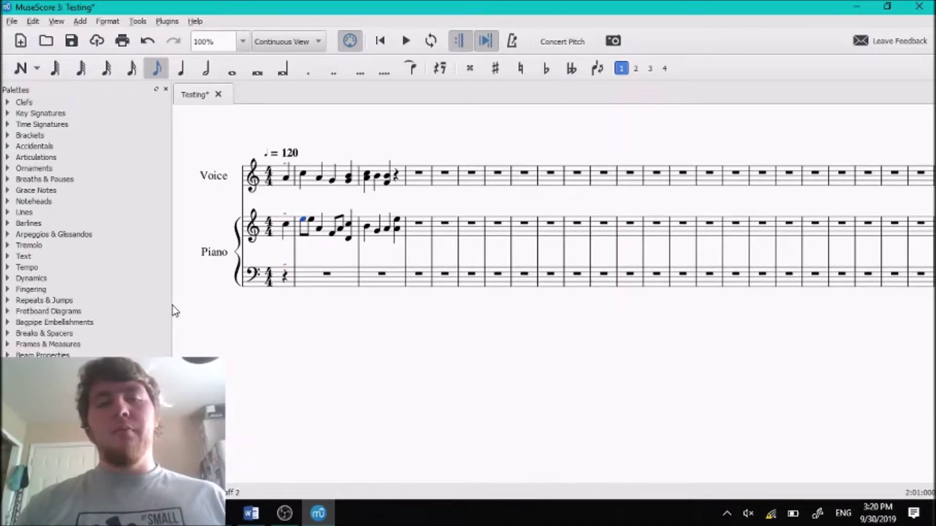
# - Try shifting the selected eighth note's pitch up and down in semitone steps
pyautogui.press('Up')
pyautogui.press('Down')
pyautogui.press('Up')
pyautogui.press('Down')
pyautogui.press('Up')
pyautogui.press('Down')
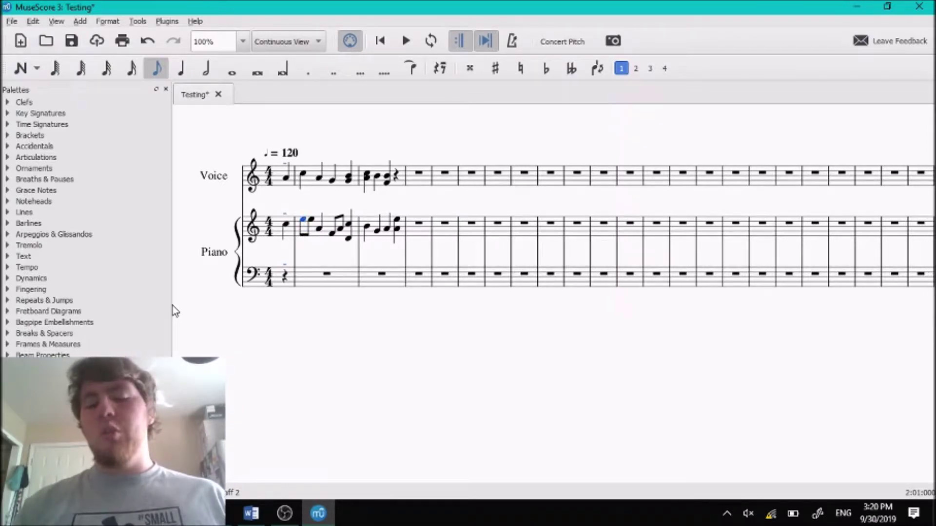
pyautogui.press('Down')
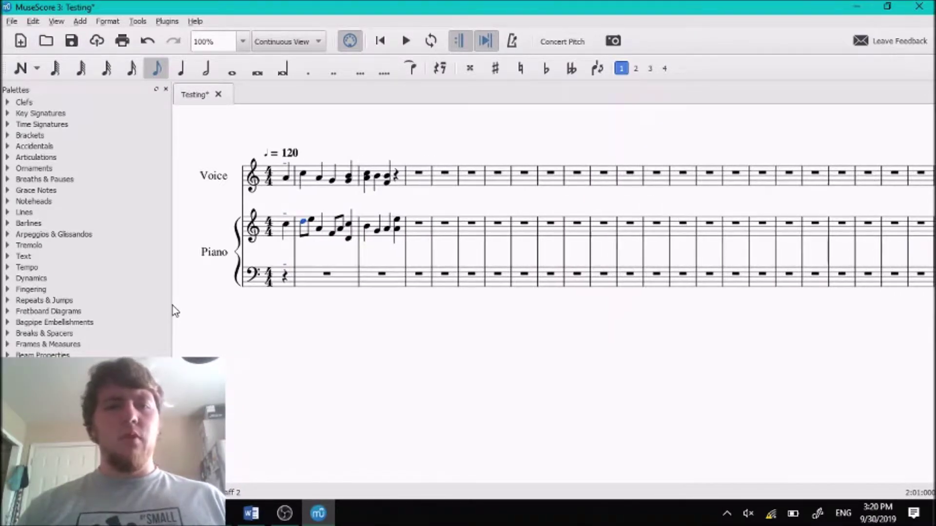
pyautogui.press('Up')
pyautogui.press('Up')
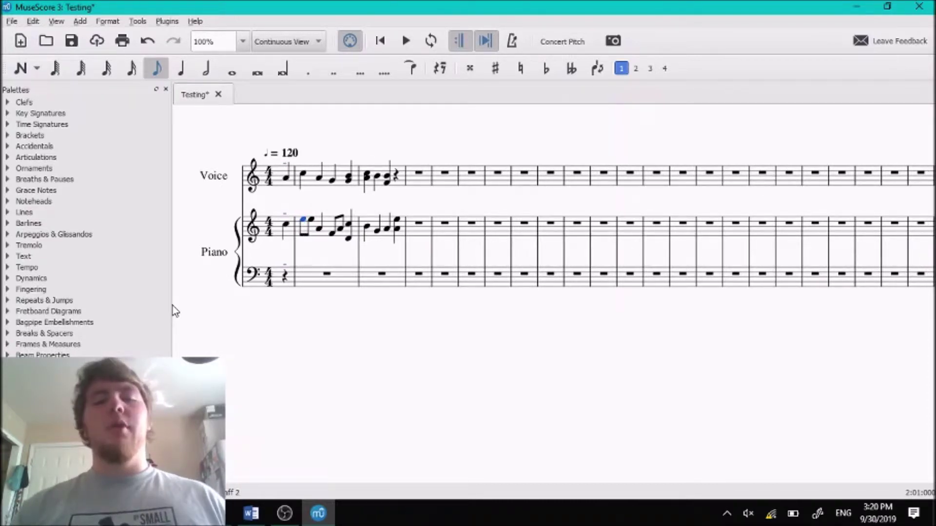
# - Lower the first eighth note of measure 2 in the piano's upper staff to the G below
pyautogui.press('Down')
pyautogui.press('Down')
pyautogui.press('Down')
pyautogui.press('Down')
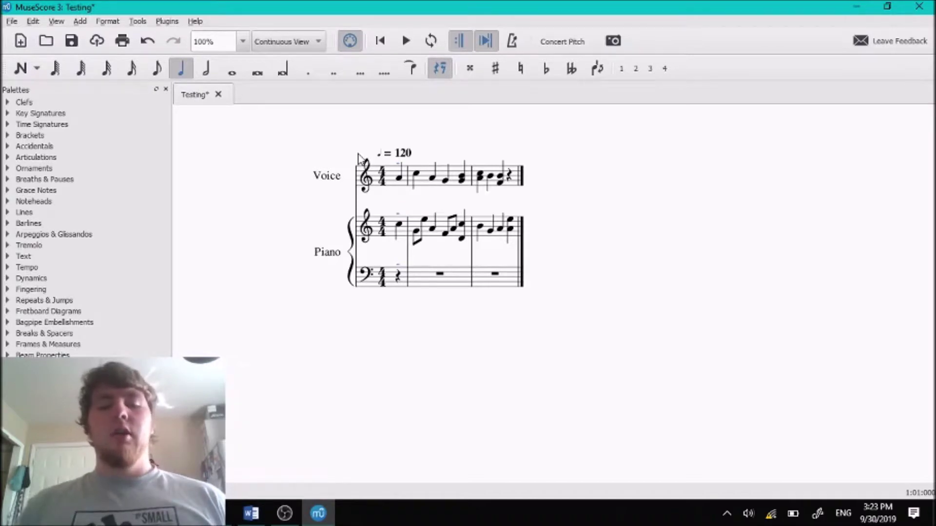
# - Append one empty measure to the end of the score
pyautogui.scroll(3, 481, 197)
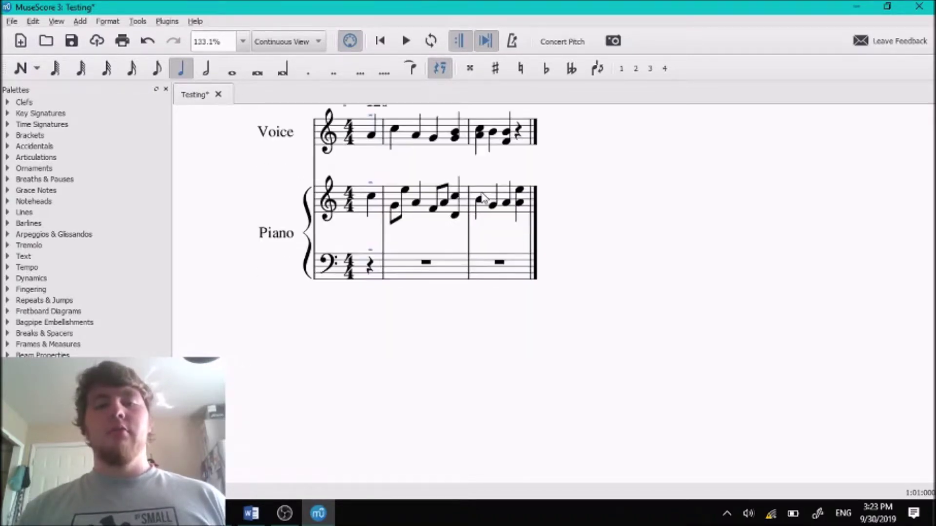
pyautogui.scroll(2, 526, 217)
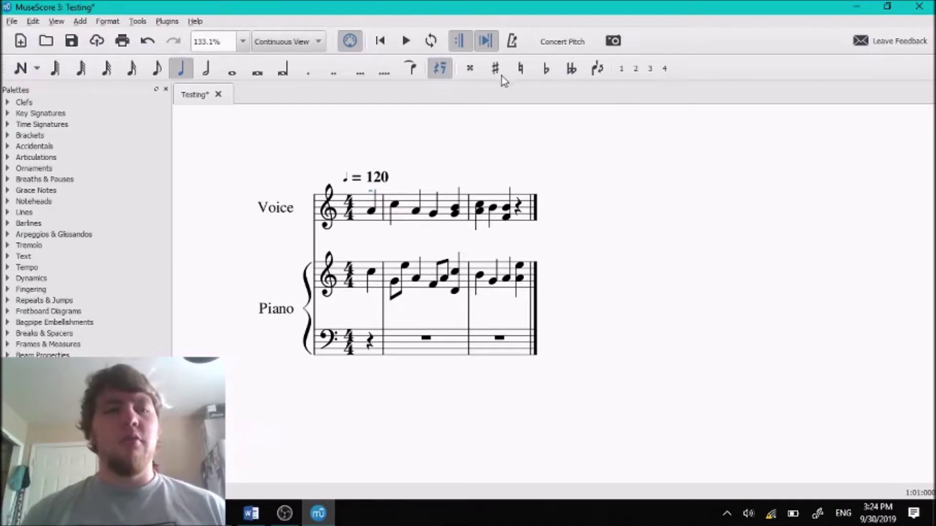
pyautogui.click(518, 348)
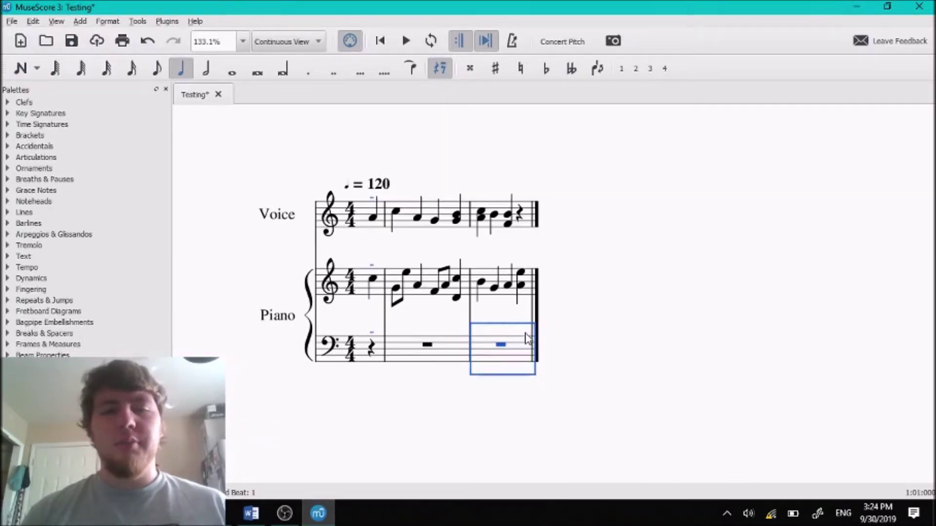
pyautogui.click(81, 22)
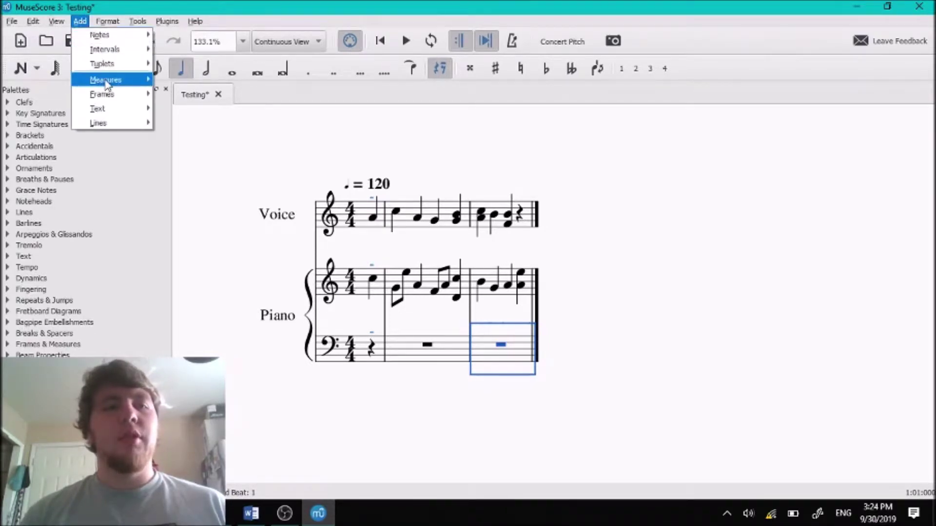
pyautogui.moveTo(108, 85)
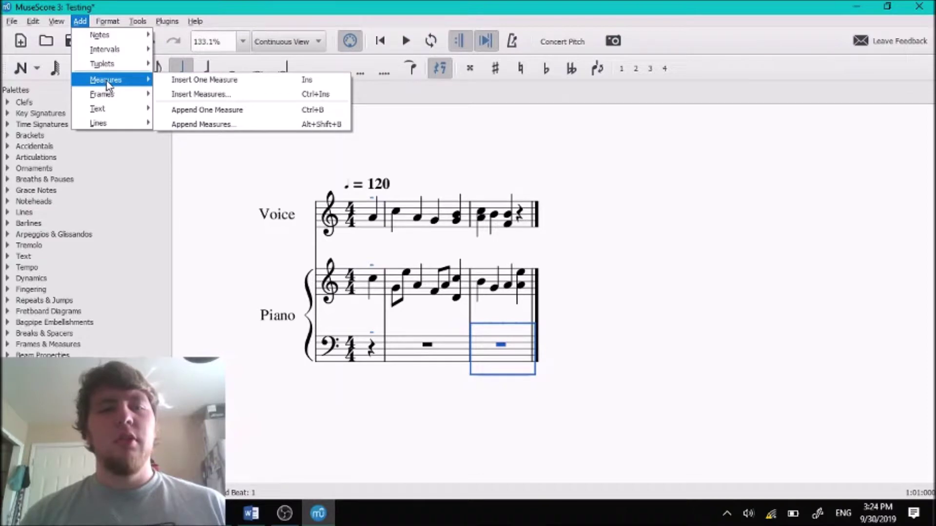
pyautogui.click(182, 112)
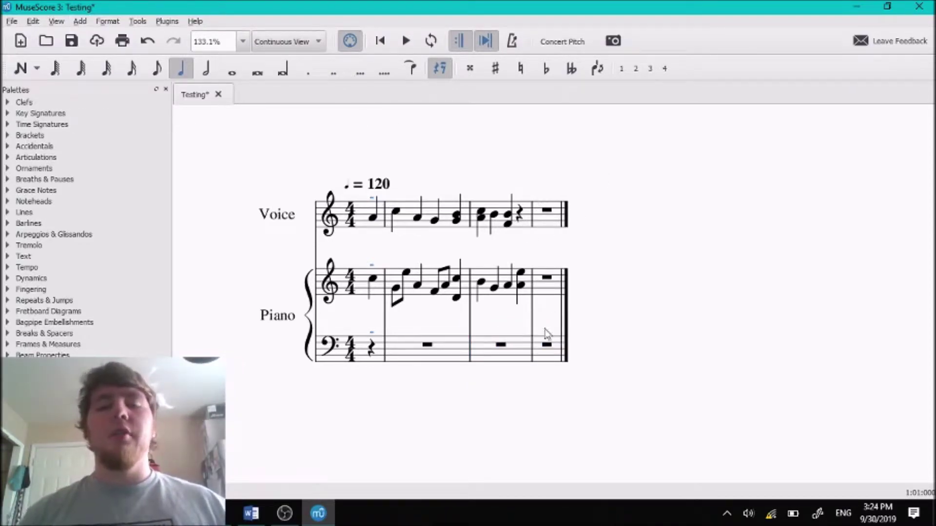
# - Insert one empty measure directly after the pickup measure, before the first full measure
pyautogui.click(413, 362)
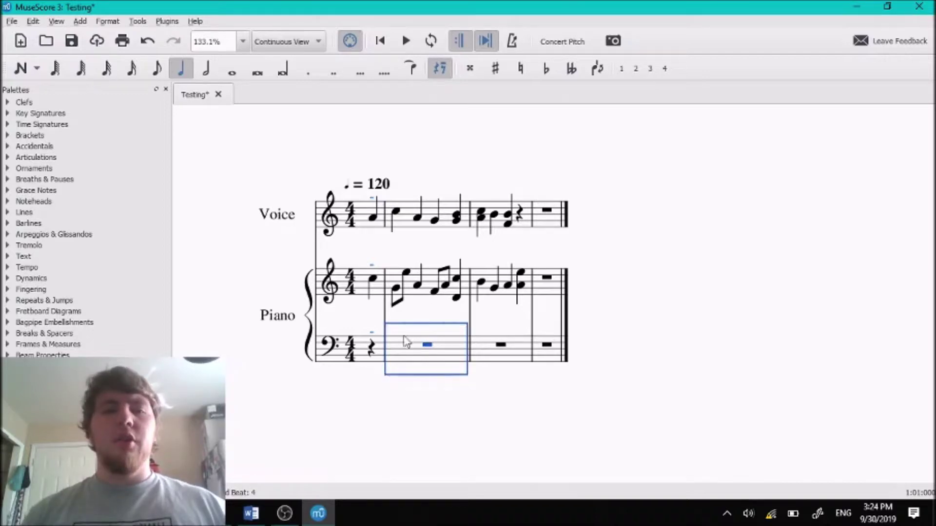
pyautogui.click(80, 22)
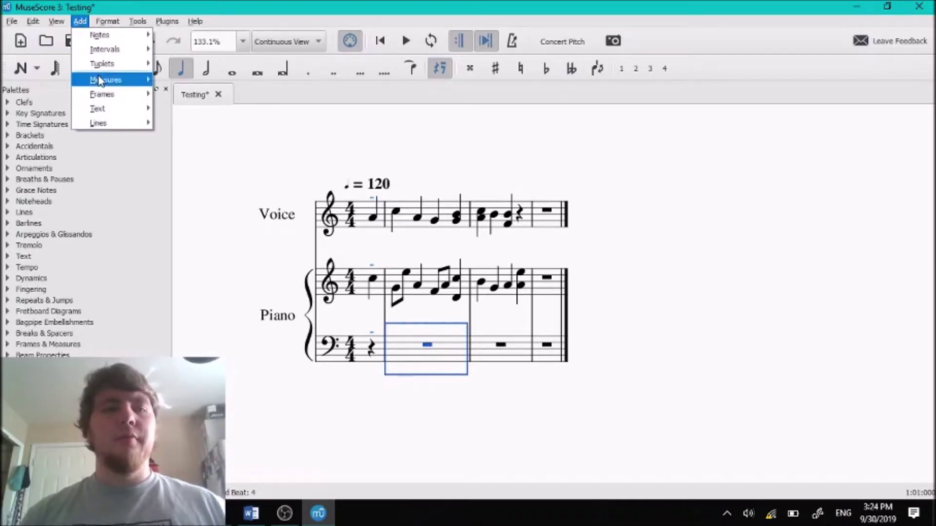
pyautogui.click(191, 81)
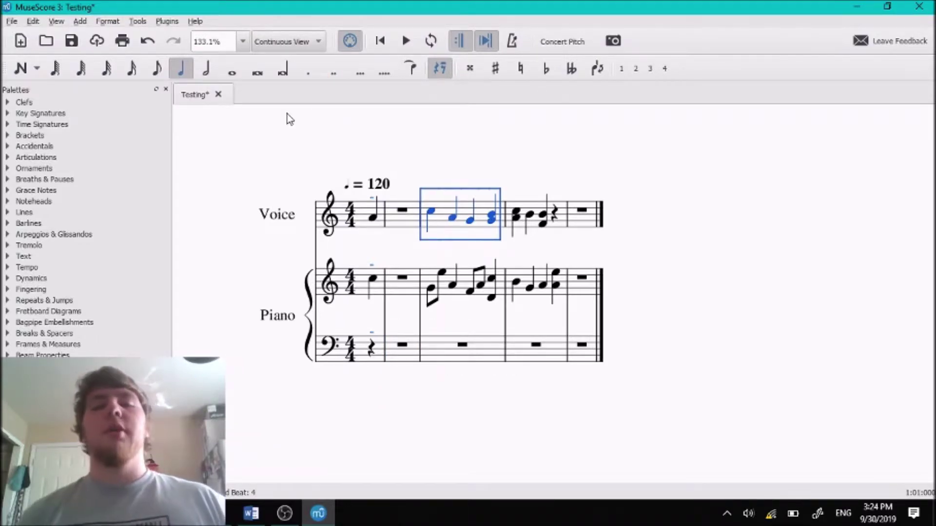
# - Insert 10 empty measures at once before the first full measure containing notes
pyautogui.click(80, 21)
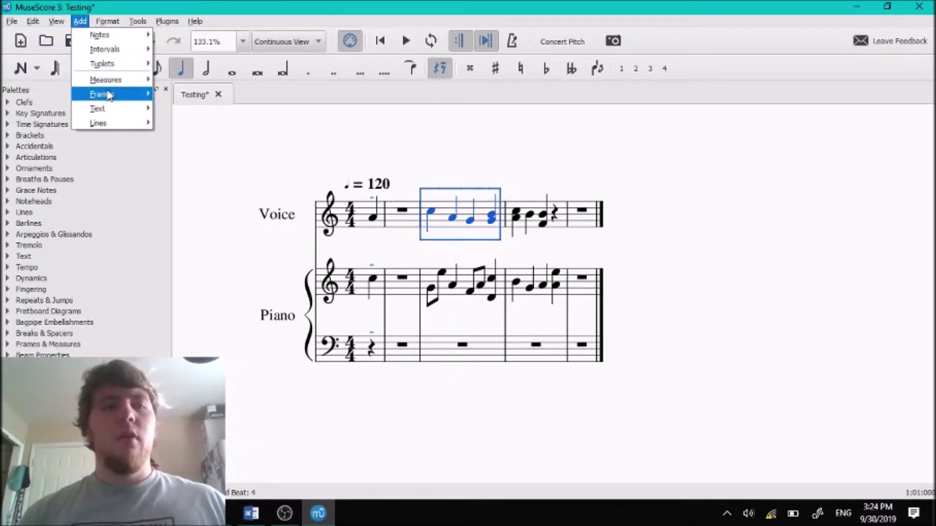
pyautogui.moveTo(113, 81)
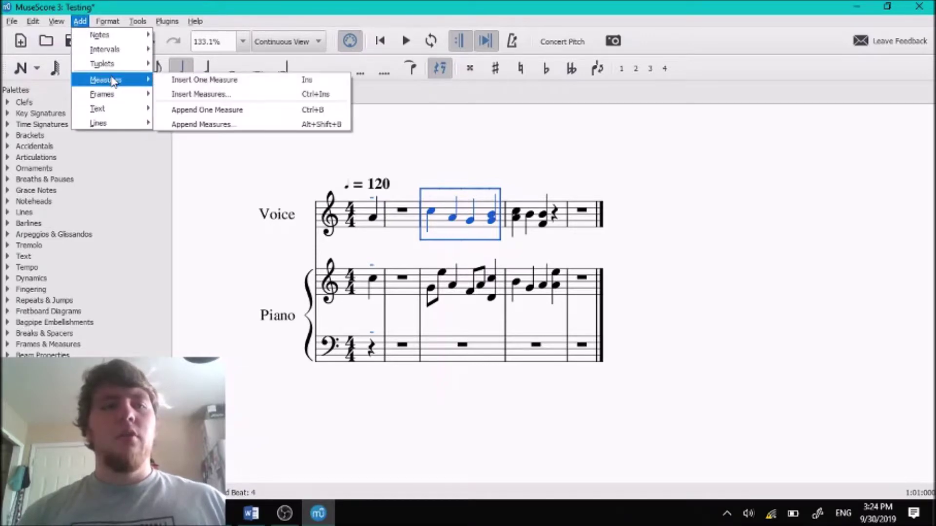
pyautogui.click(202, 94)
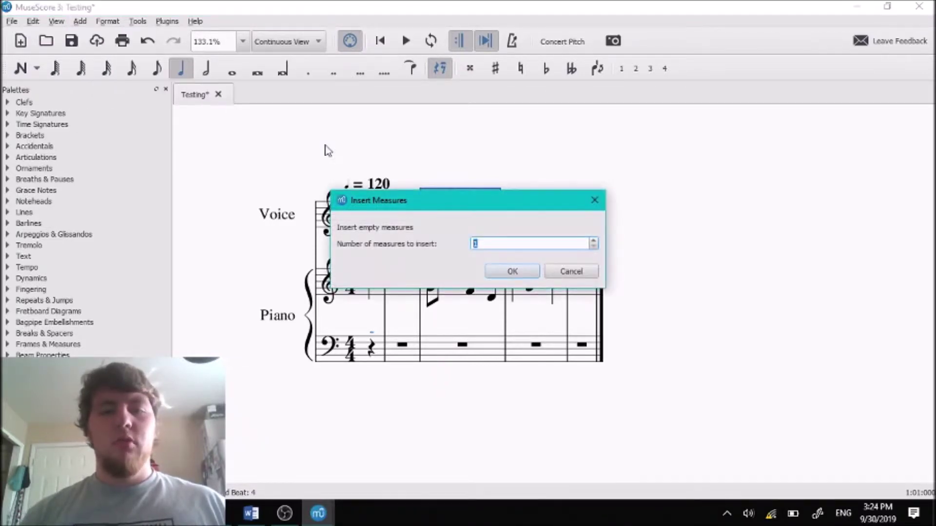
pyautogui.write('10')
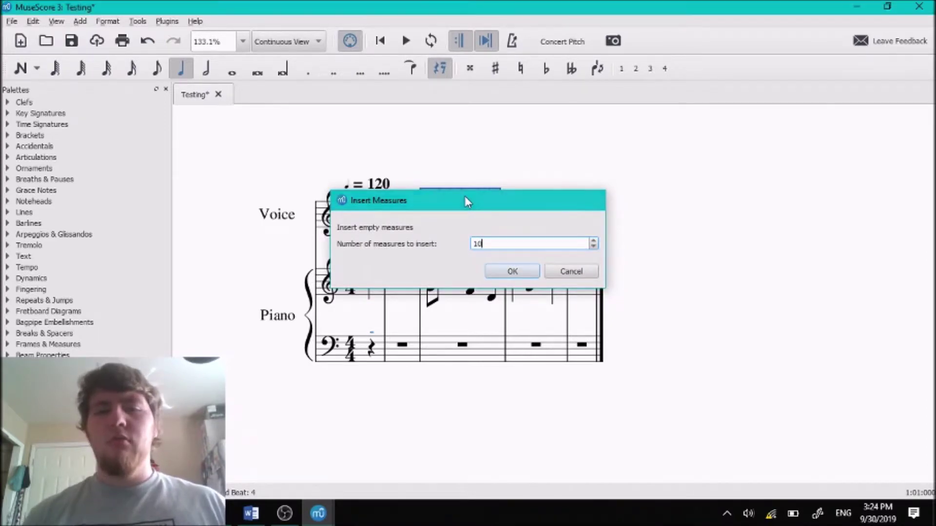
pyautogui.press('Return')
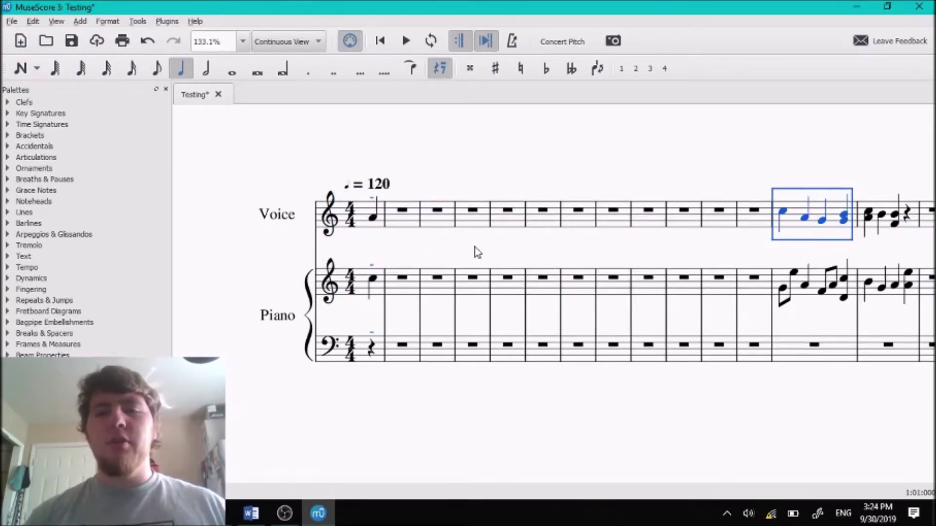
# - Undo both measure insertions and delete the empty measure at the end of the score
pyautogui.hotkey('ctrl', 'z')
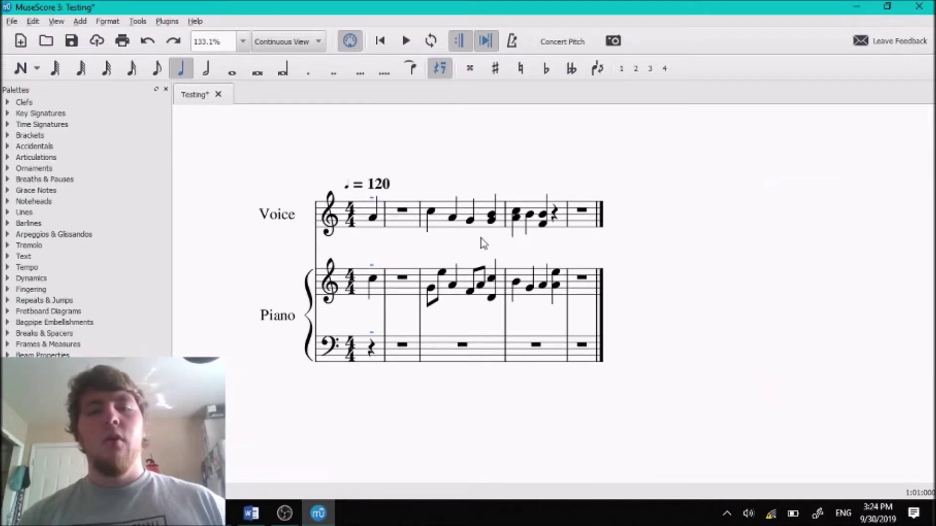
pyautogui.hotkey('ctrl', 'z')
pyautogui.click(551, 218)
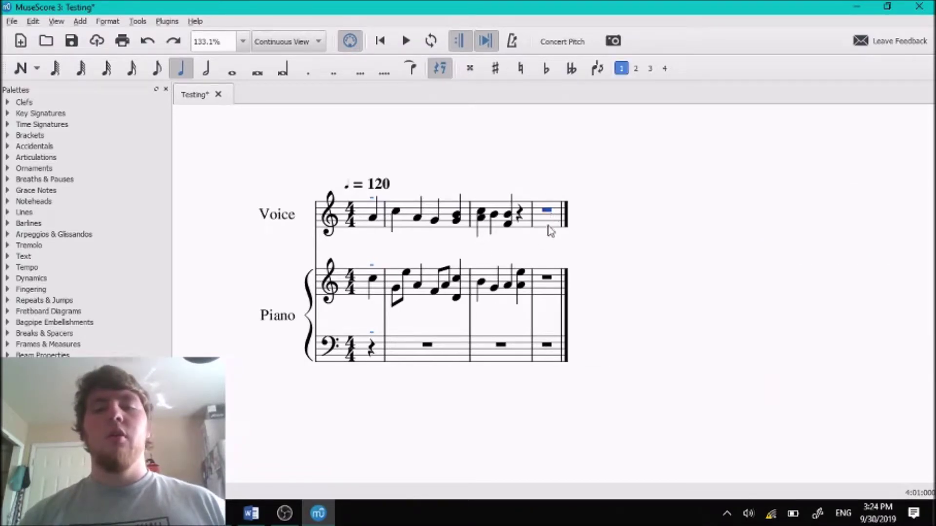
pyautogui.hotkey('ctrl', 'Delete')
# - Append 10 empty measures at once to the end of the score
pyautogui.click(524, 345)
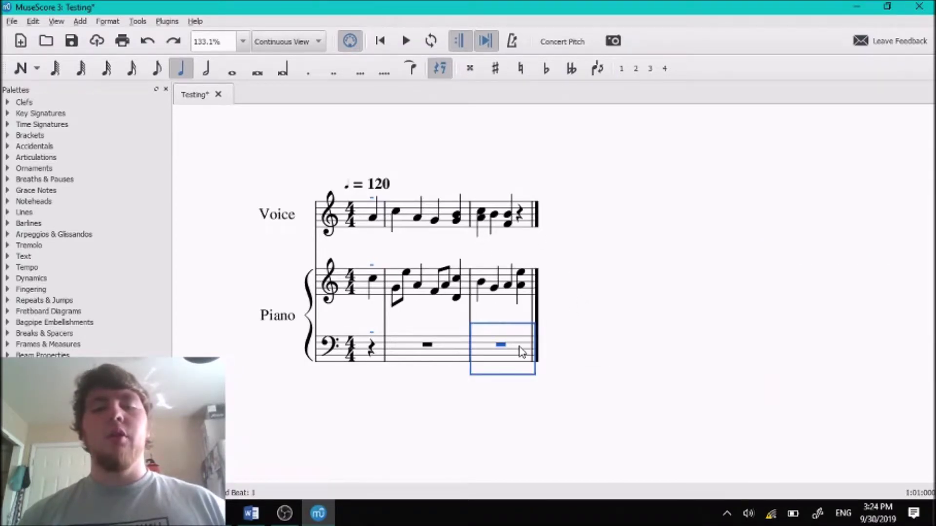
pyautogui.click(79, 21)
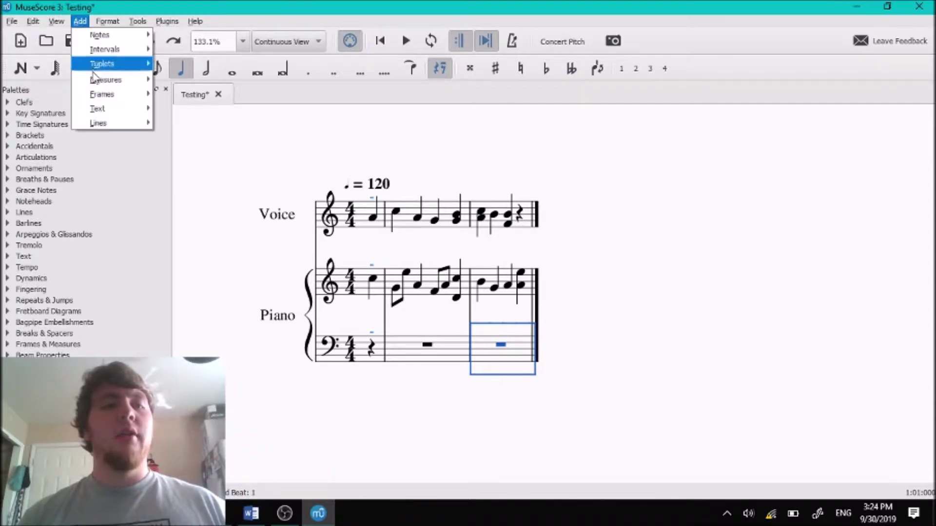
pyautogui.moveTo(100, 81)
pyautogui.click(196, 127)
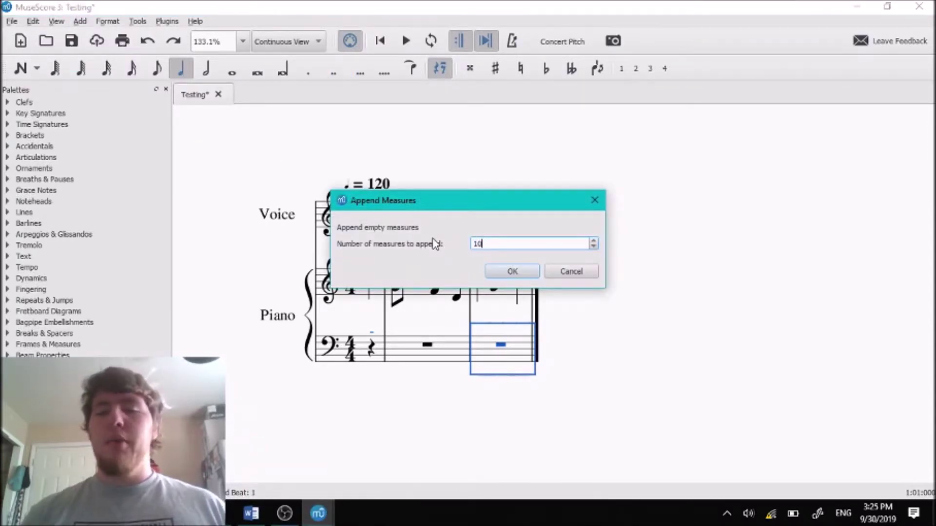
pyautogui.press('Return')
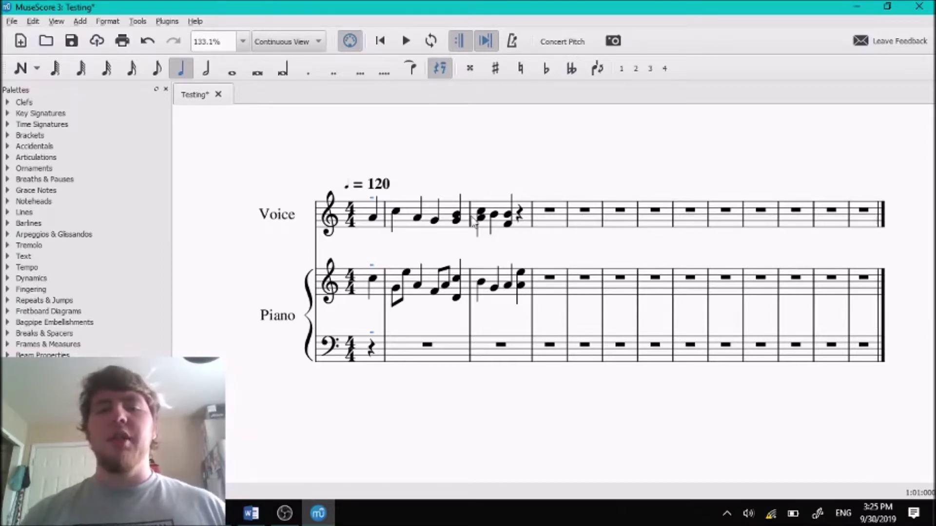
# - Insert ten single empty measures before the first full measure, and undo these together with the measures appended at the end
pyautogui.click(404, 228)
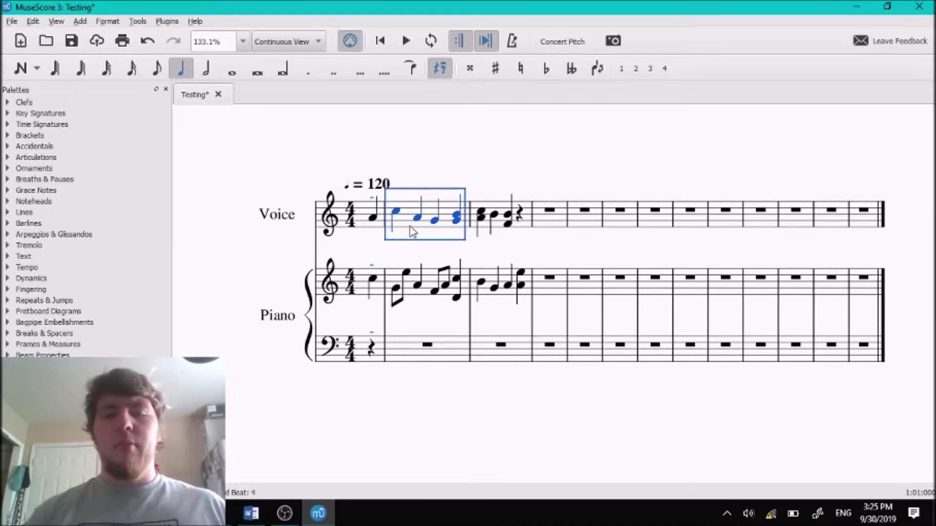
pyautogui.press('ctrl+Insert')
pyautogui.press('ctrl+Insert')
pyautogui.press('ctrl+Insert')
pyautogui.press('ctrl+Insert')
pyautogui.press('ctrl+Insert')
pyautogui.press('ctrl+Insert')
pyautogui.press('ctrl+Insert')
pyautogui.press('ctrl+Insert')
pyautogui.press('ctrl+Insert')
pyautogui.press('ctrl+Insert')
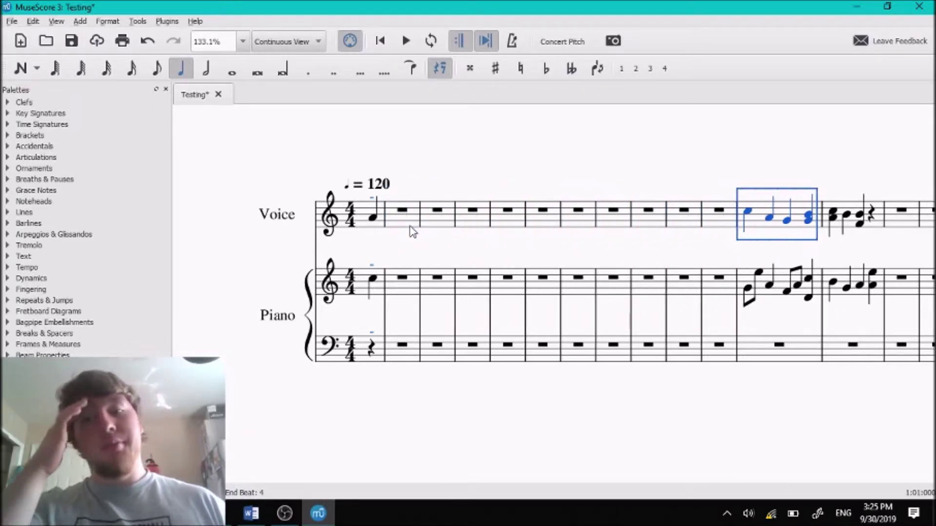
pyautogui.hotkey('ctrl', 'z')
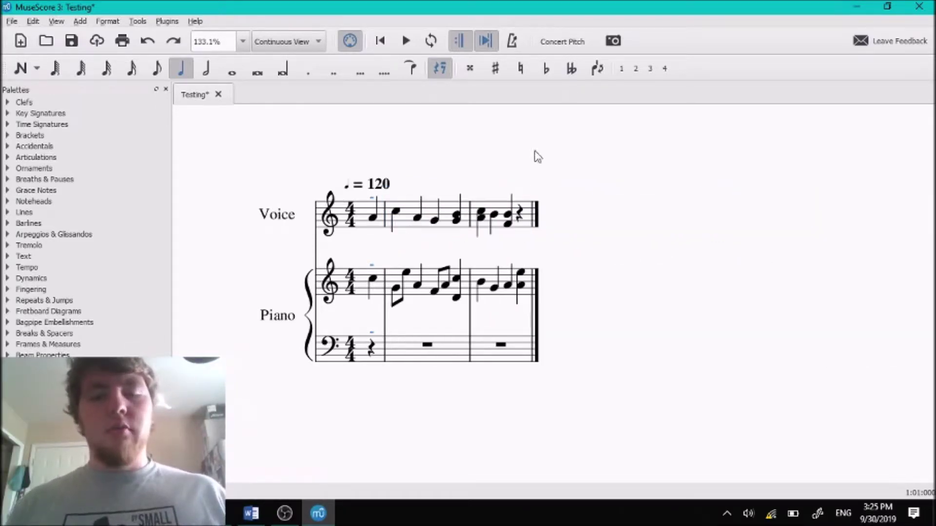
# - Append a batch of multiple empty measures to the end of the score
pyautogui.click(80, 21)
pyautogui.moveTo(103, 83)
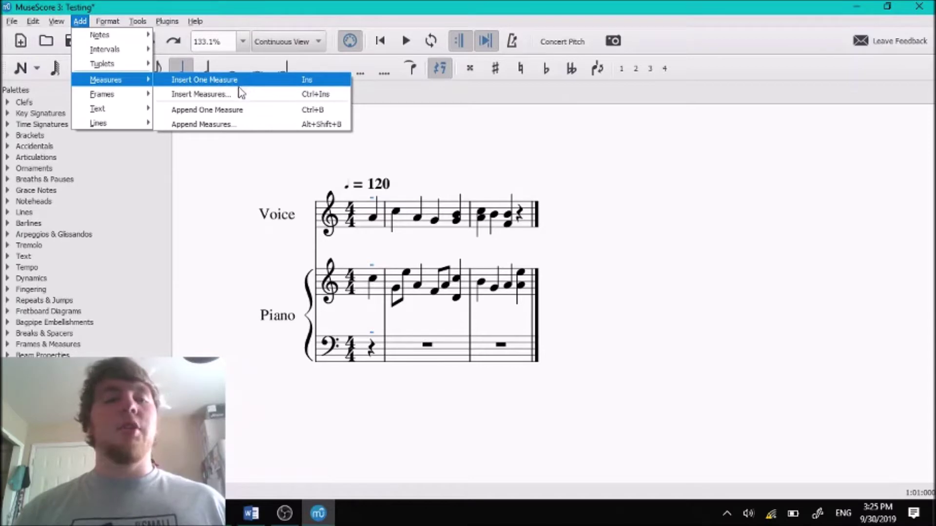
pyautogui.click(251, 121)
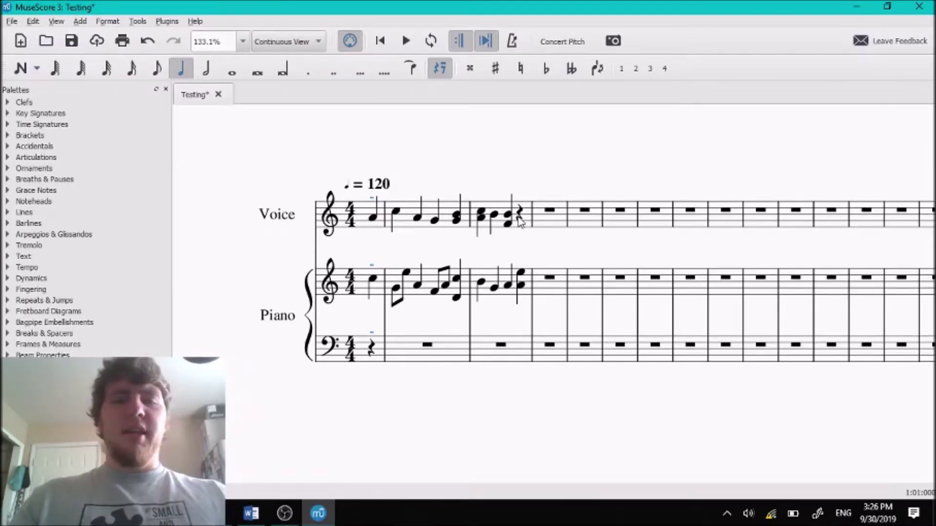
pyautogui.scroll(6, 520, 222)
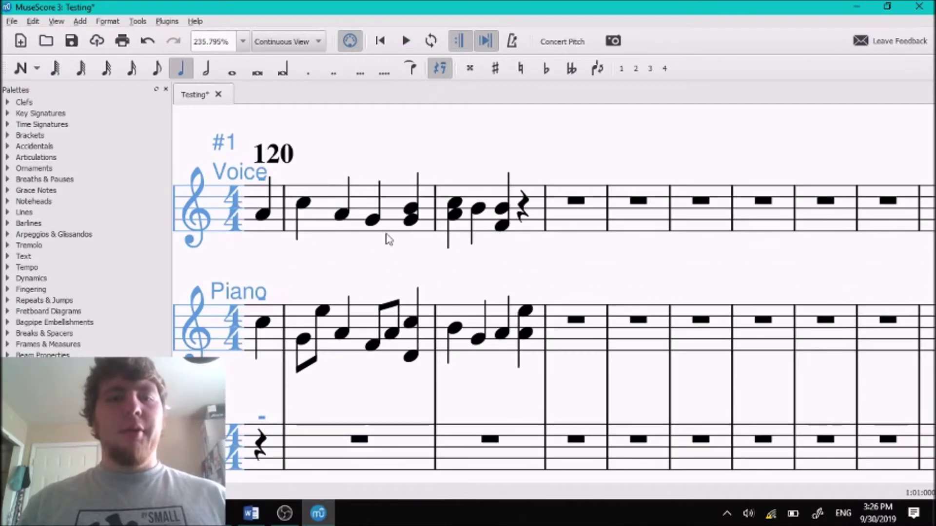
# - Change the tempo marking above the first voice note to quarter note = 180
pyautogui.scroll(1, 490, 172)
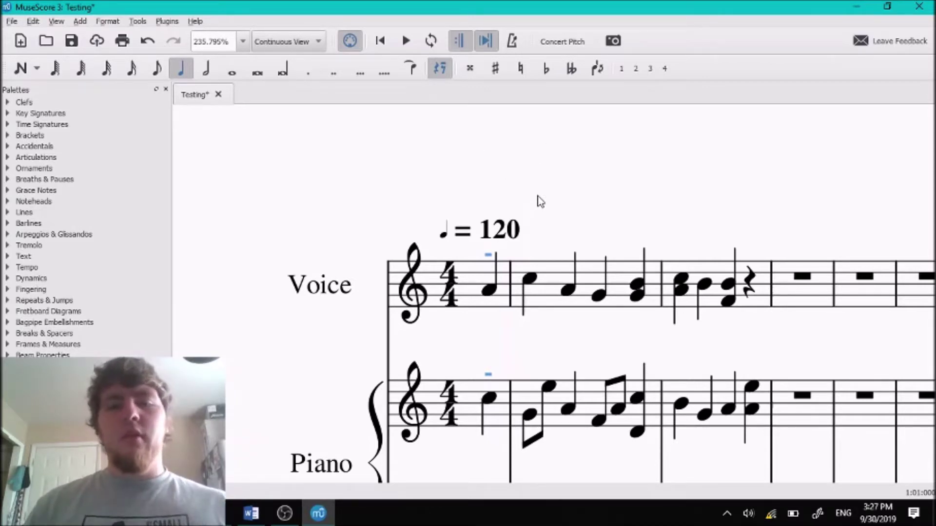
pyautogui.scroll(-1, 525, 203)
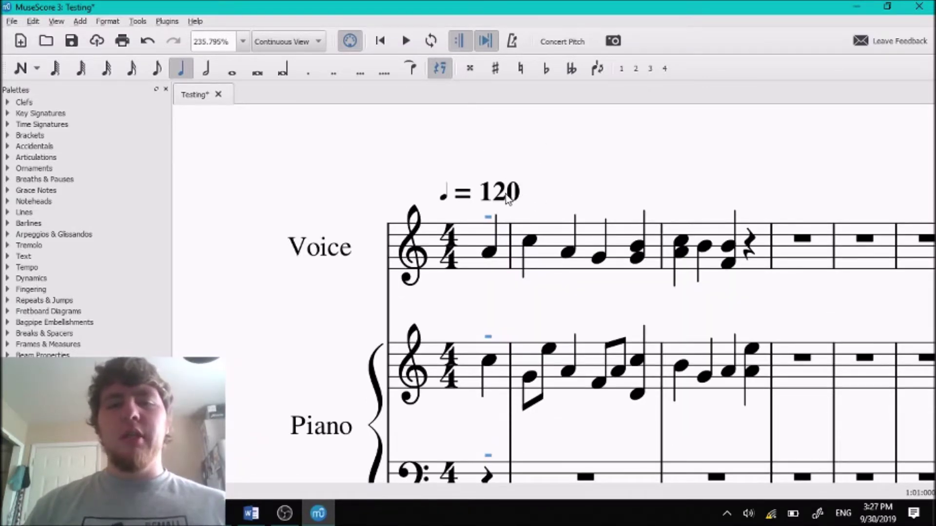
pyautogui.doubleClick(507, 199)
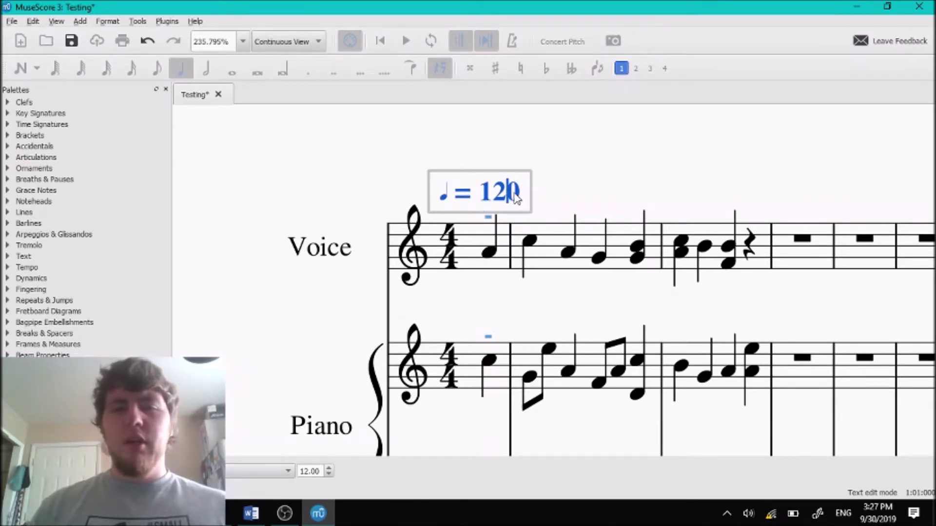
pyautogui.press('BackSpace')
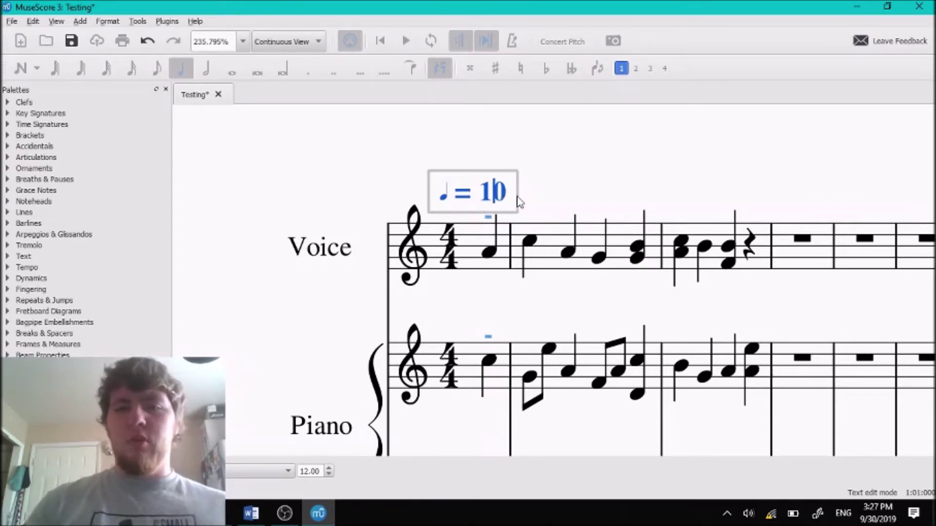
pyautogui.write('8')
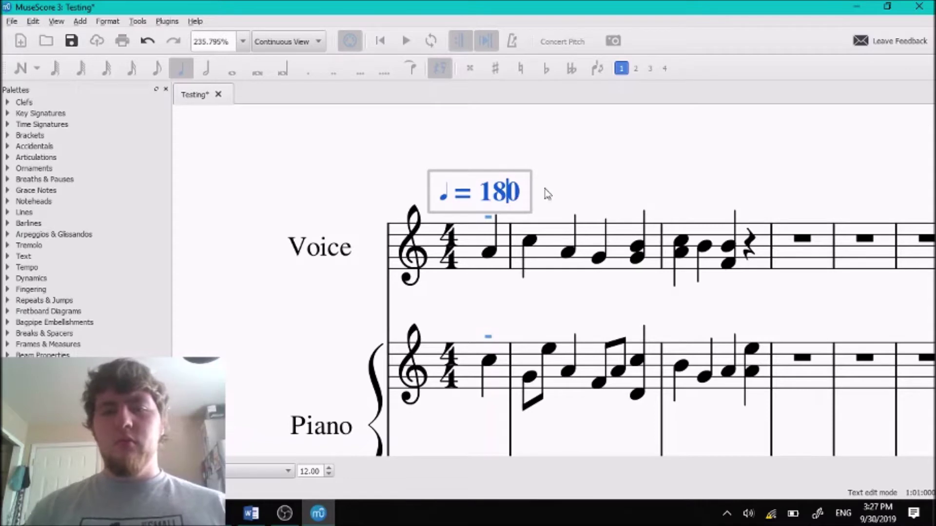
pyautogui.click(524, 200)
# - Play the score back from the first voice note to hear the 180 tempo, and stop playback
pyautogui.click(490, 257)
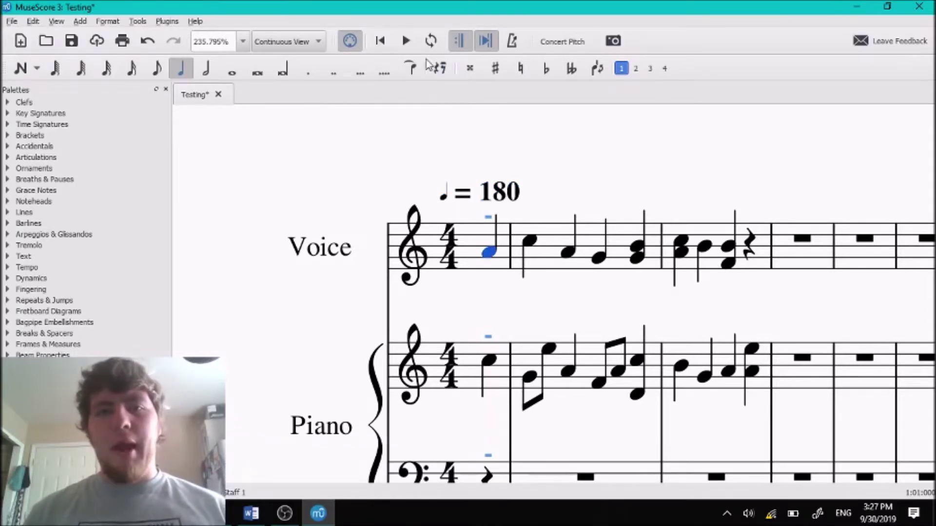
pyautogui.click(406, 42)
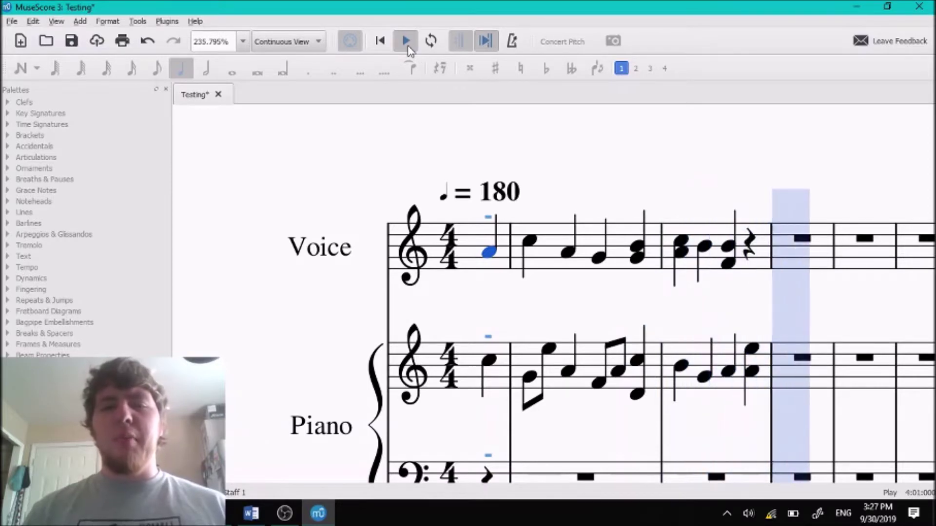
pyautogui.press('space')
# - Set the tempo marking at the start of the score to quarter note = 80
pyautogui.doubleClick(509, 192)
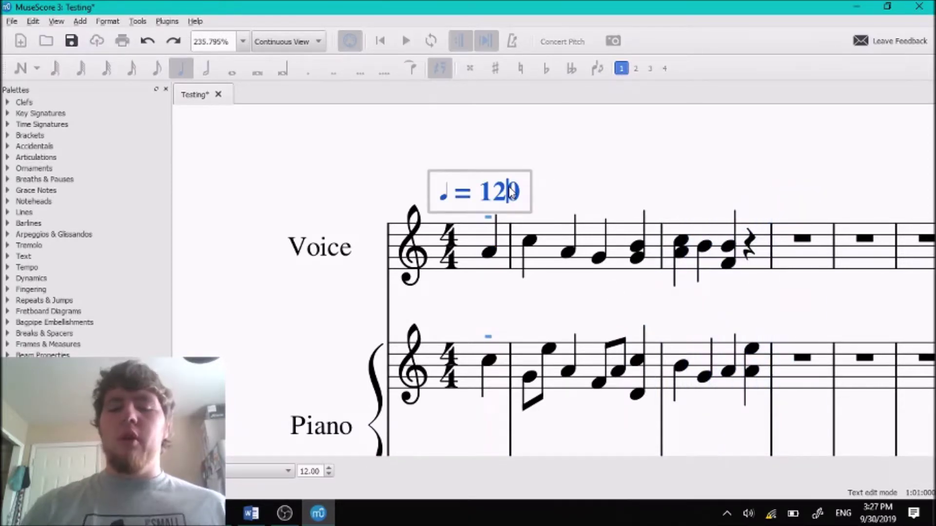
pyautogui.press('BackSpace')
pyautogui.press('BackSpace')
pyautogui.write('8')
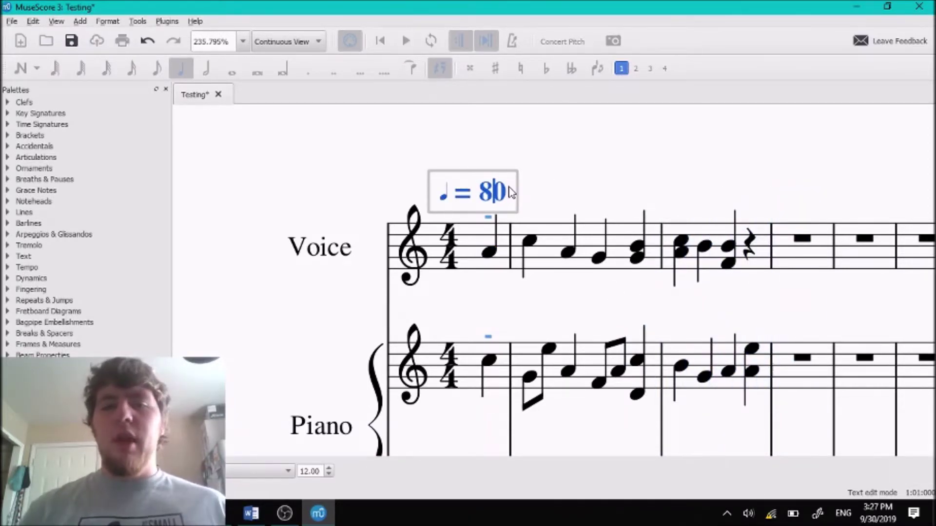
pyautogui.press('Escape')
# - Rewind the score and play it back from the beginning to hear the 80 tempo, stopping partway
pyautogui.click(406, 42)
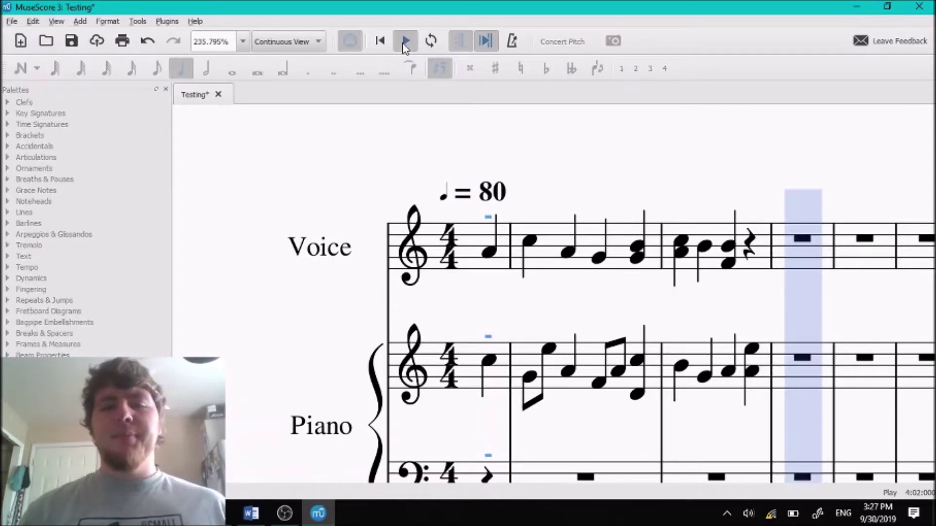
pyautogui.click(404, 43)
pyautogui.click(378, 42)
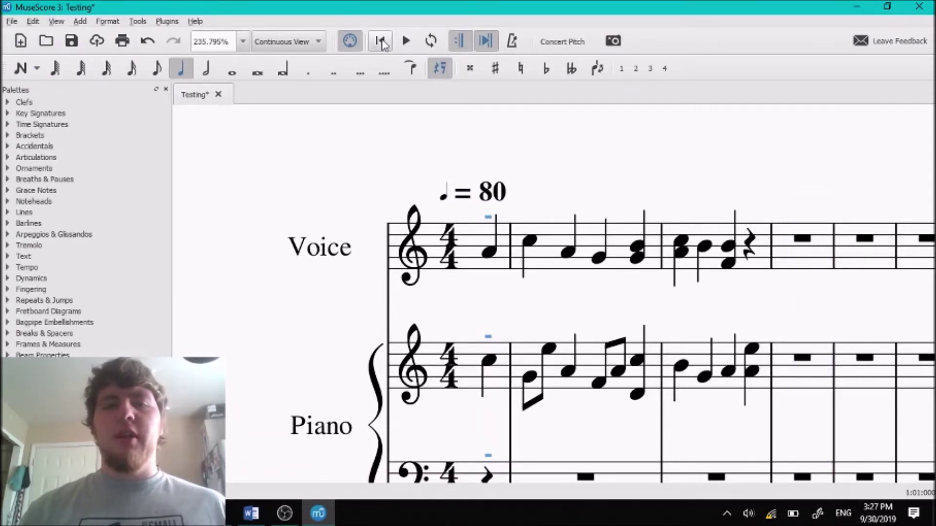
pyautogui.click(406, 43)
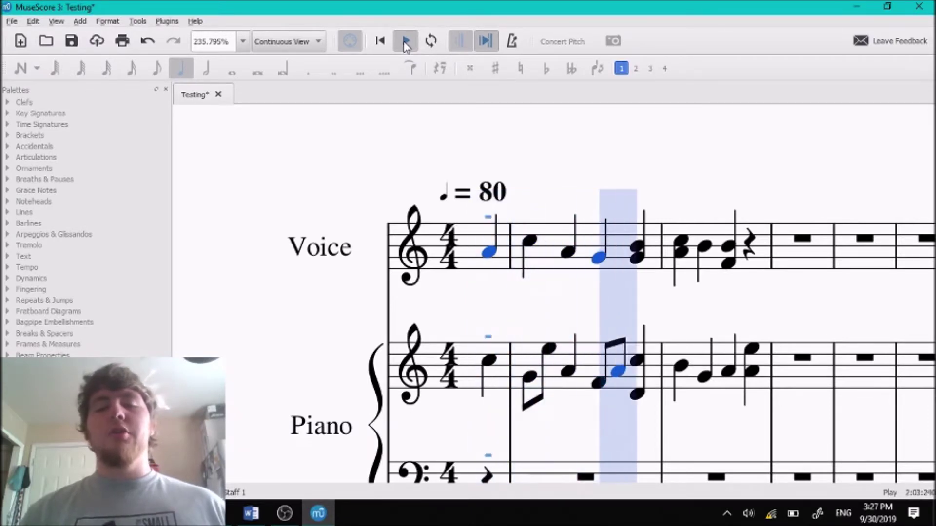
pyautogui.click(404, 43)
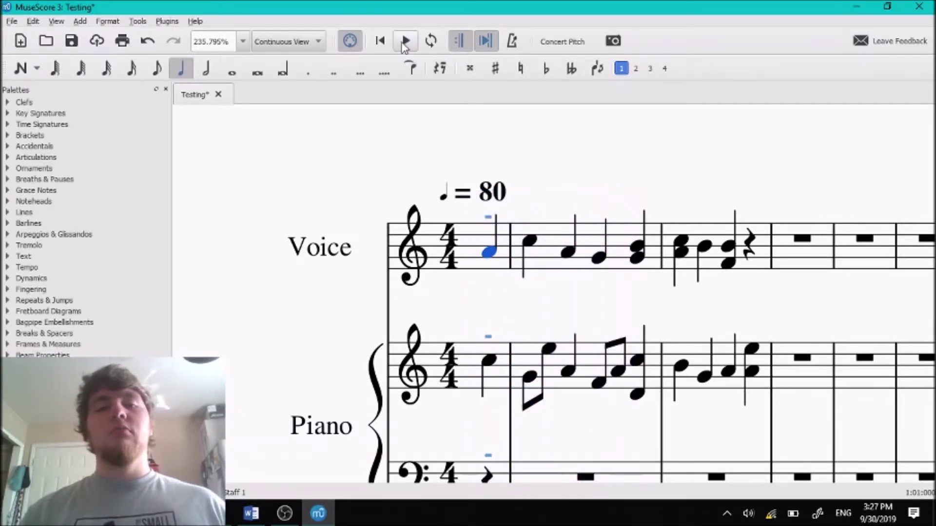
# - Delete the numeric tempo marking and apply an Andante tempo marking at the first voice note
pyautogui.click(498, 194)
pyautogui.press('Delete')
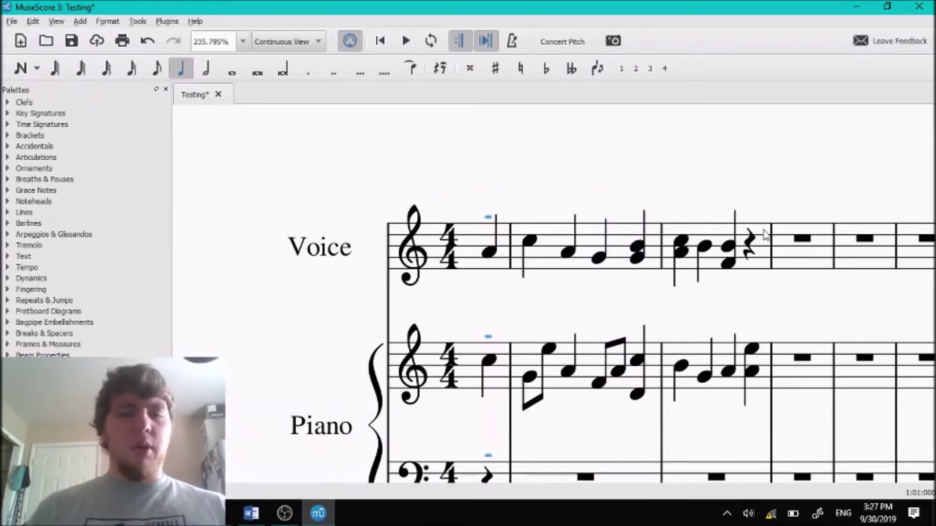
pyautogui.click(489, 251)
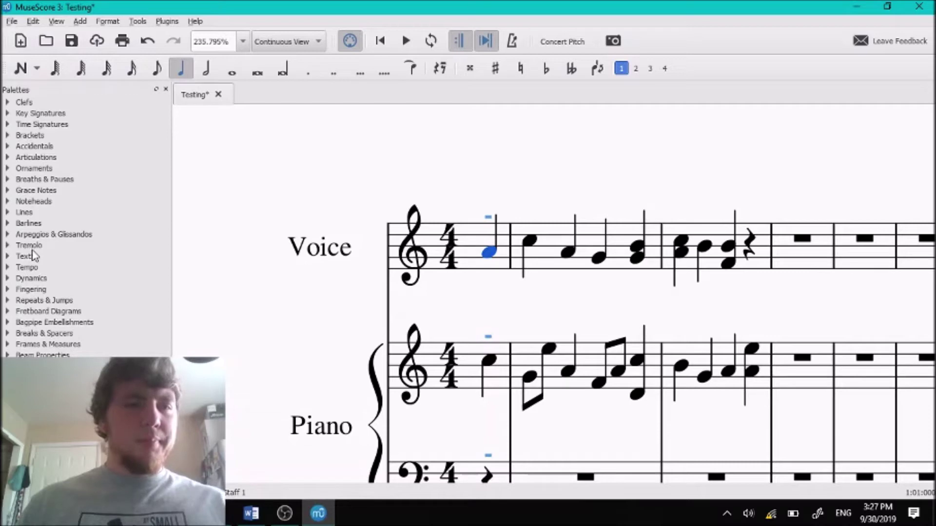
pyautogui.click(27, 268)
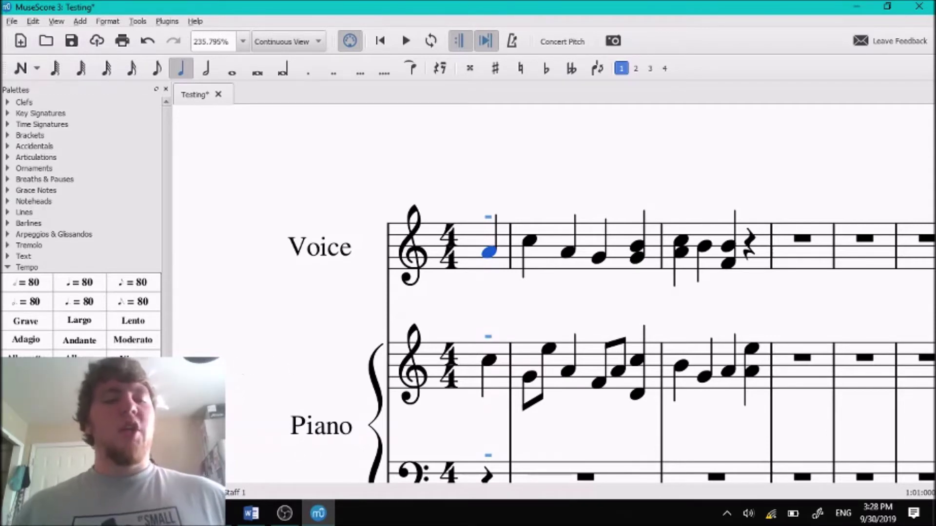
pyautogui.click(79, 344)
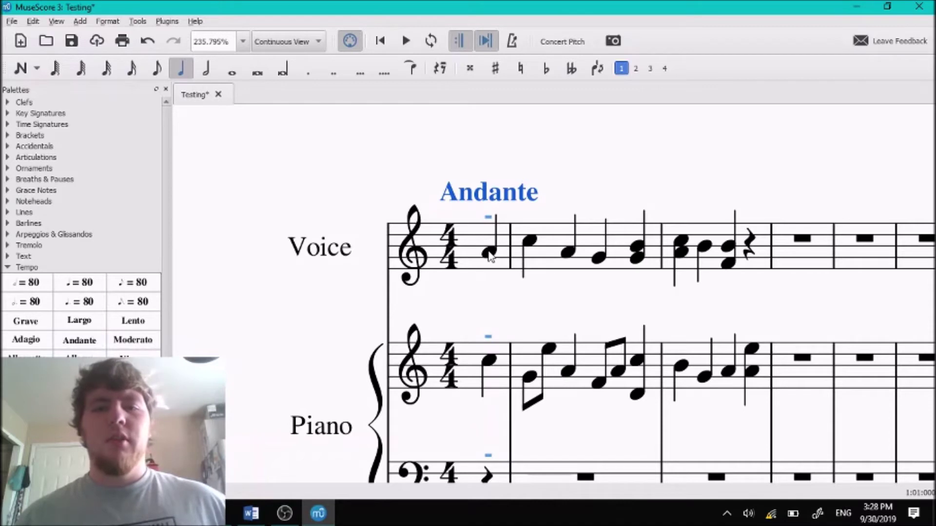
# - Play the score from the first voice note to hear the Andante tempo, and stop playback
pyautogui.click(489, 253)
pyautogui.click(405, 42)
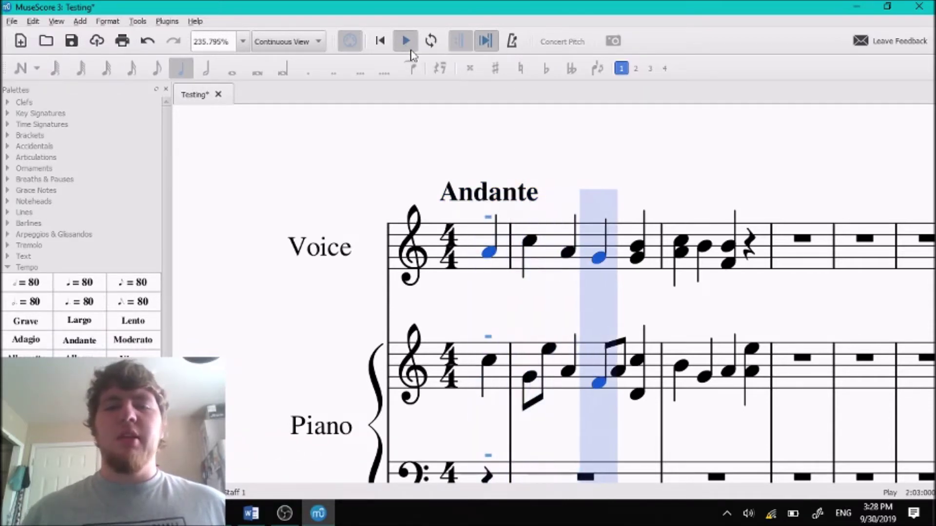
pyautogui.click(411, 51)
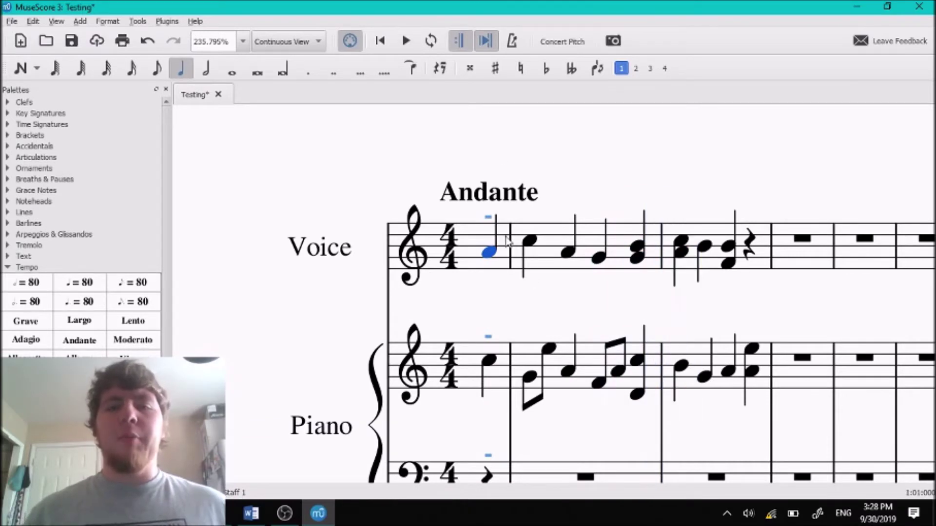
# - Delete the Andante marking and apply an Allegro tempo marking in its place
pyautogui.click(518, 192)
pyautogui.press('Delete')
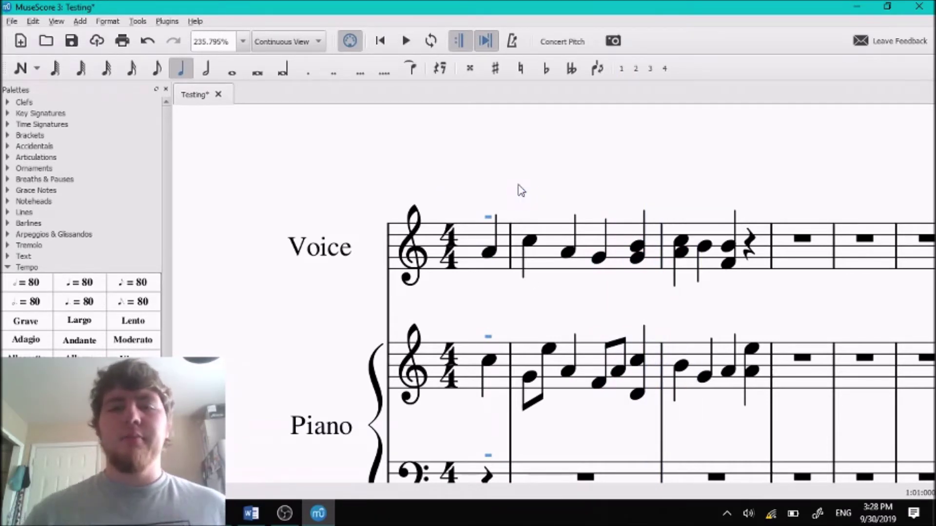
pyautogui.doubleClick(79, 355)
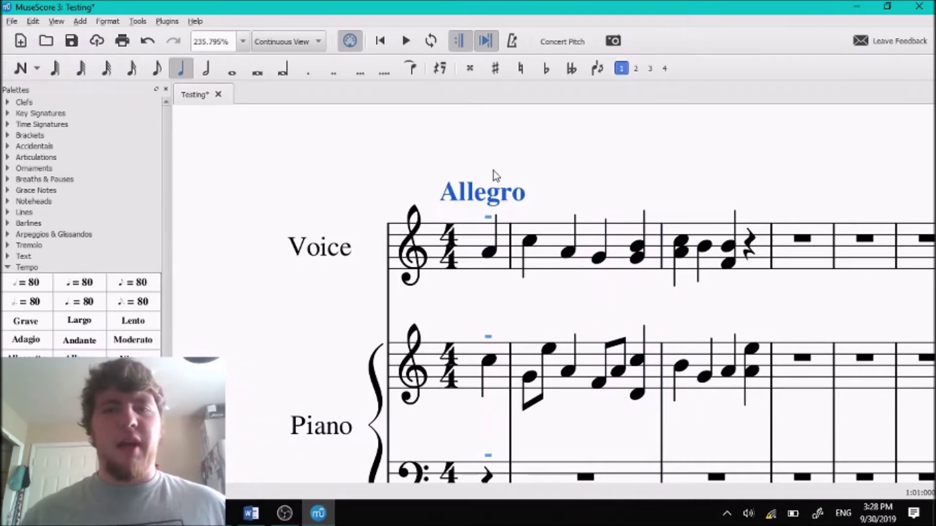
# - Play the score from the first voice note to hear the Allegro tempo, and stop playback
pyautogui.click(487, 261)
pyautogui.press('space')
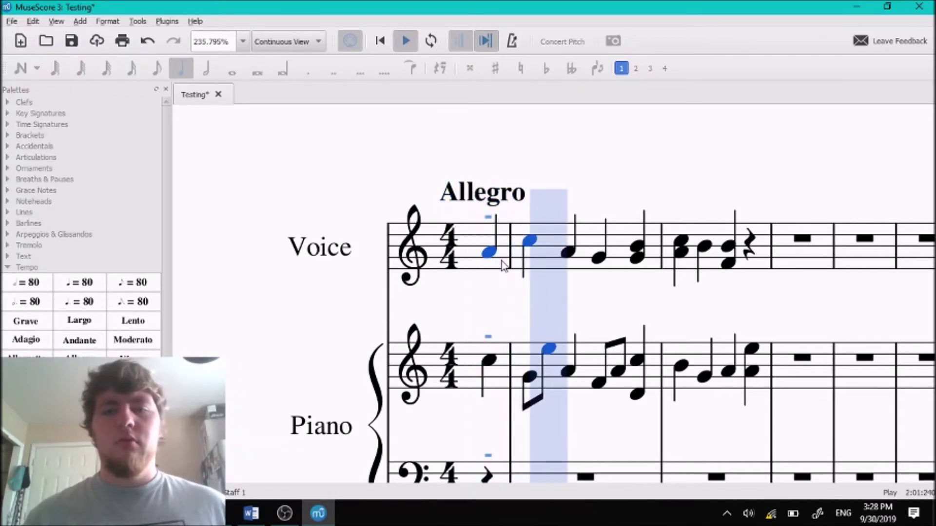
pyautogui.press('space')
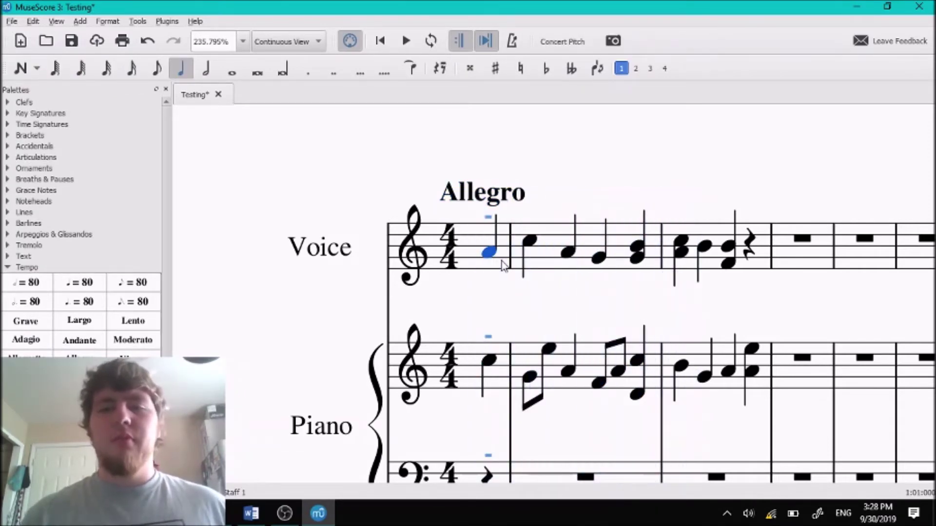
# - Replace the Allegro marking with Presto and play the score back at that tempo
pyautogui.hotkey('ctrl', 'z')
pyautogui.hotkey('ctrl', 'z')
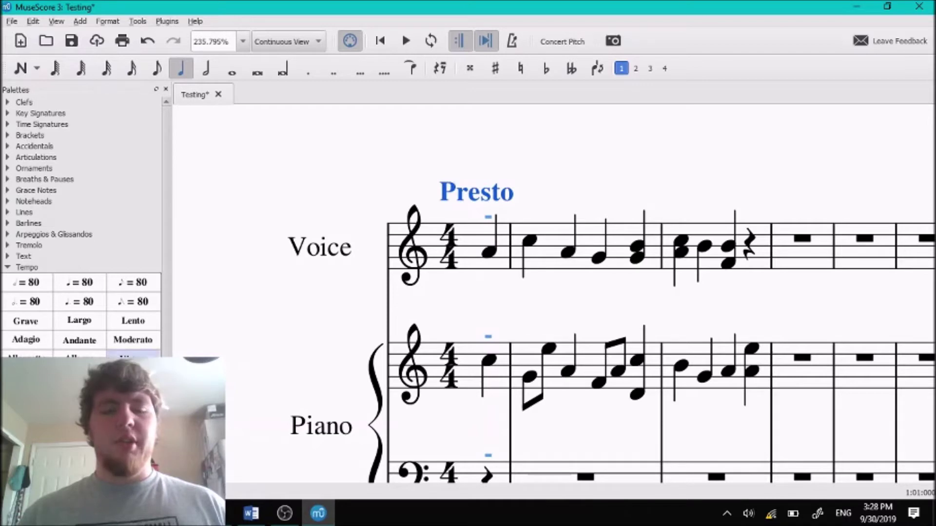
pyautogui.press('space')
pyautogui.click(490, 254)
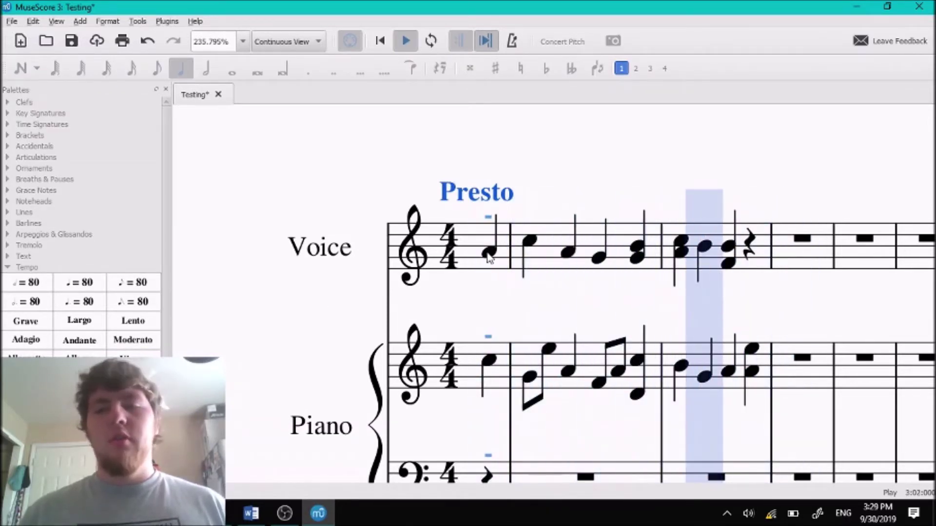
pyautogui.press('space')
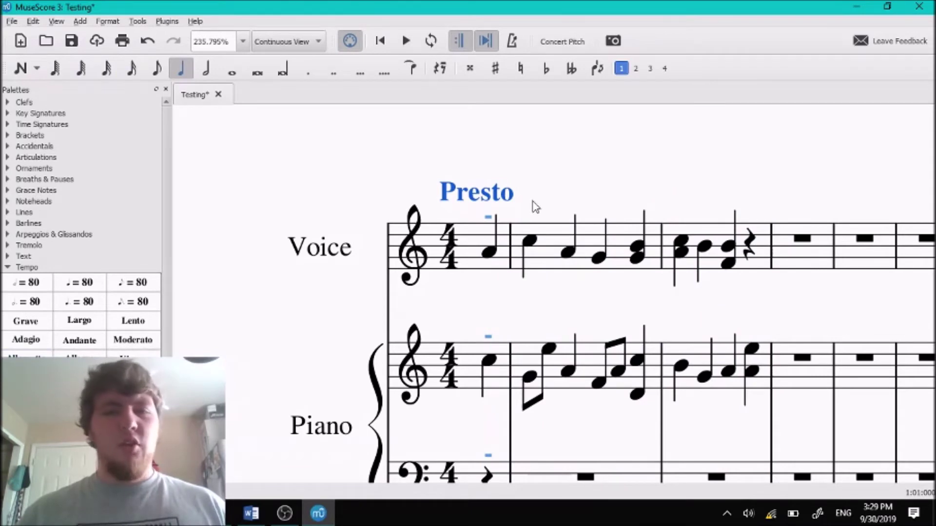
# - Undo the Presto marking and add a quarter note = 80 tempo marking at the first voice note
pyautogui.hotkey('ctrl', 'z')
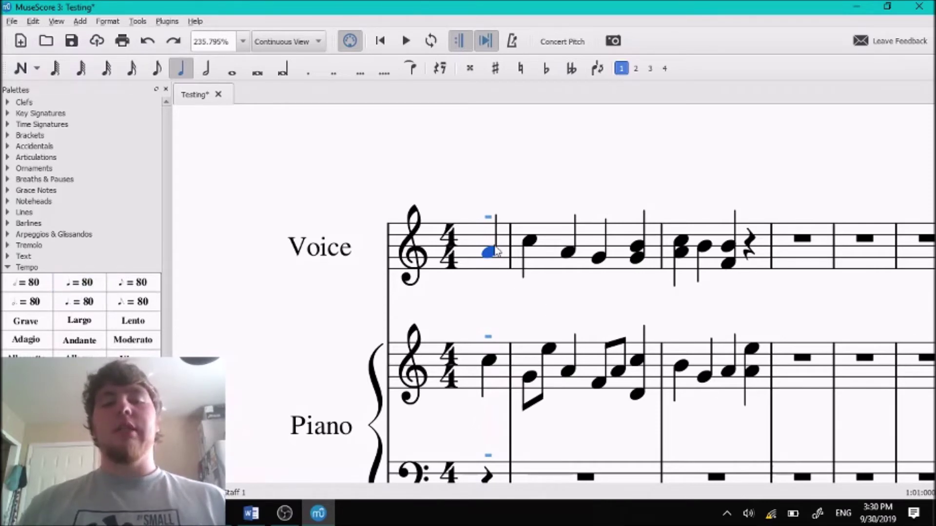
pyautogui.doubleClick(76, 287)
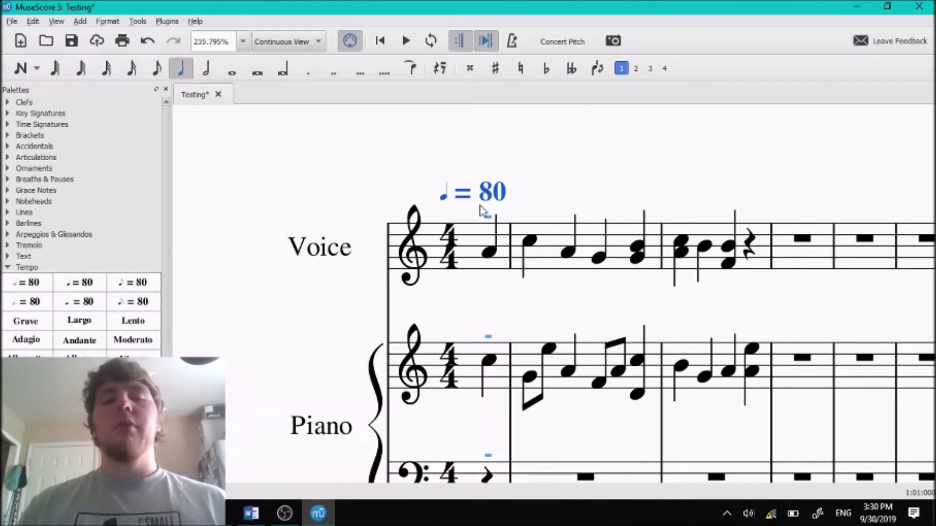
pyautogui.click(453, 249)
pyautogui.click(502, 194)
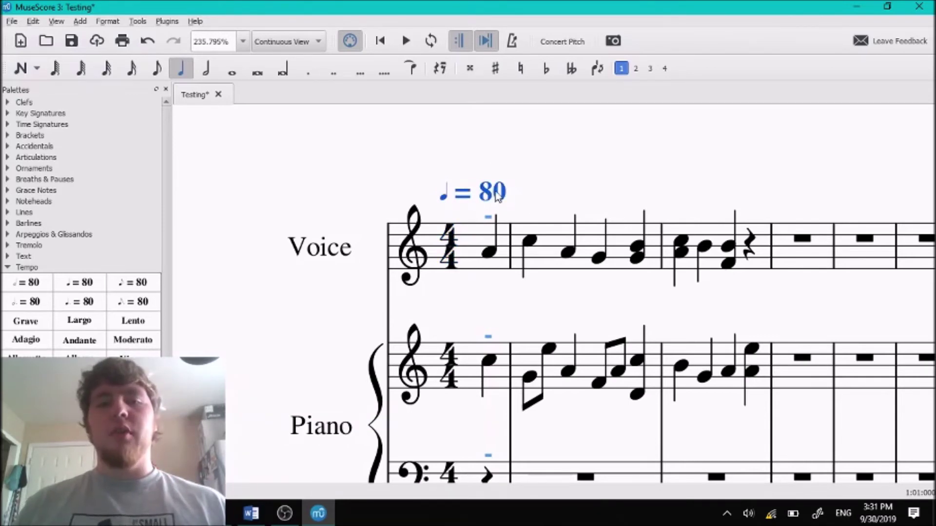
pyautogui.click(575, 169)
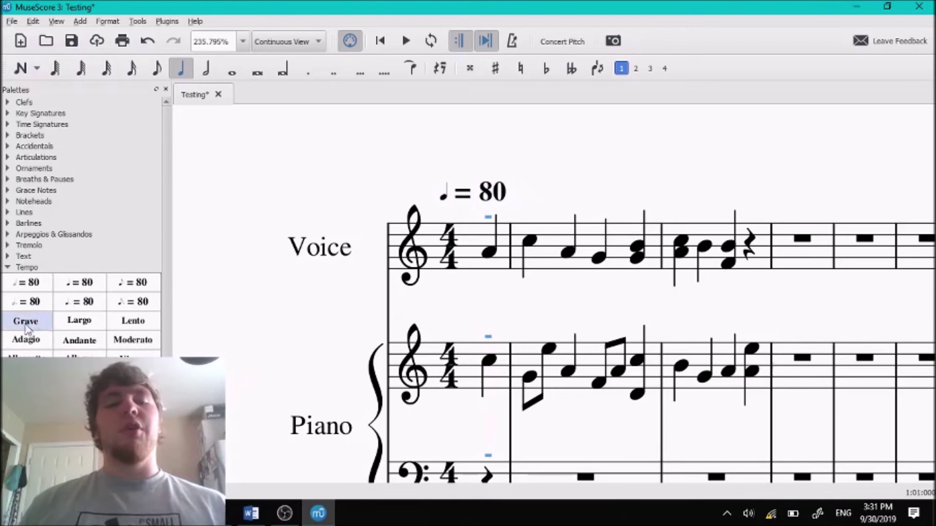
# - Set the tempo marking to quarter note = 120 and play the score back from the first note
pyautogui.click(497, 194)
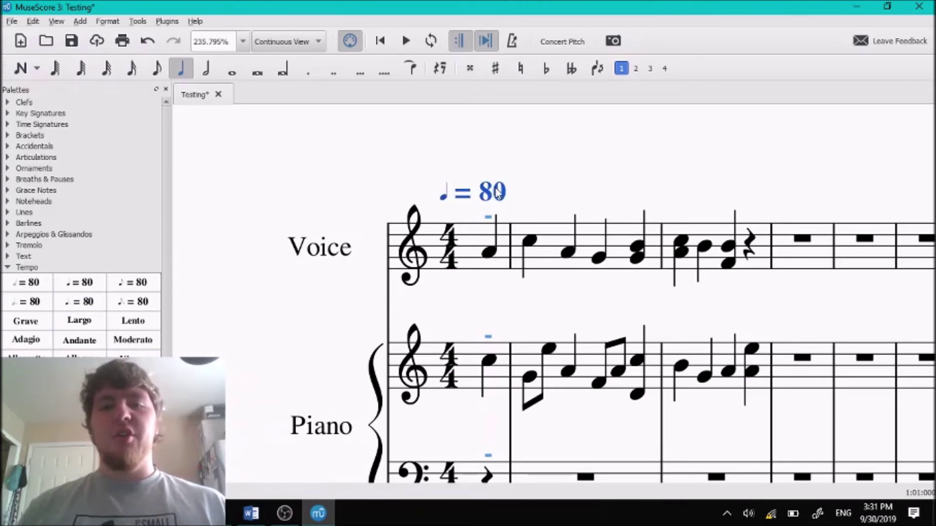
pyautogui.doubleClick(494, 195)
pyautogui.press('BackSpace')
pyautogui.write('12')
pyautogui.click(609, 145)
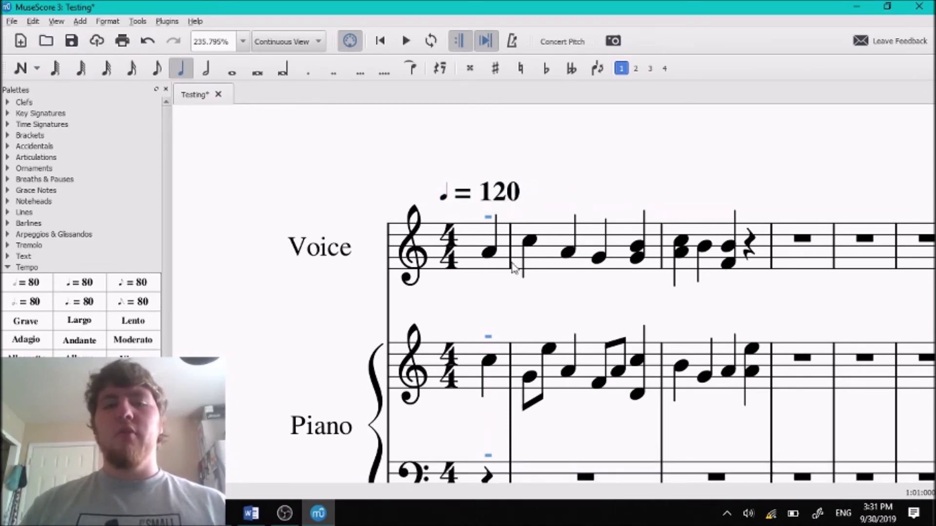
pyautogui.click(406, 41)
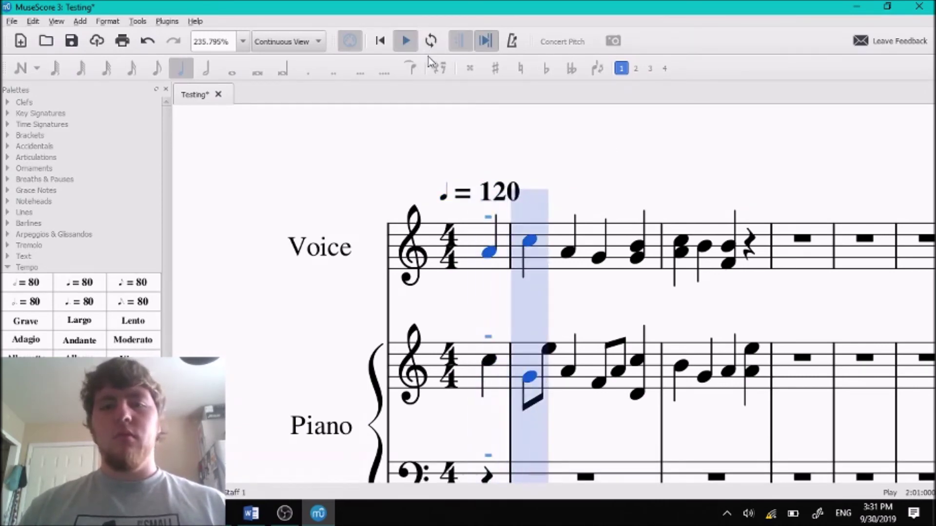
pyautogui.click(405, 40)
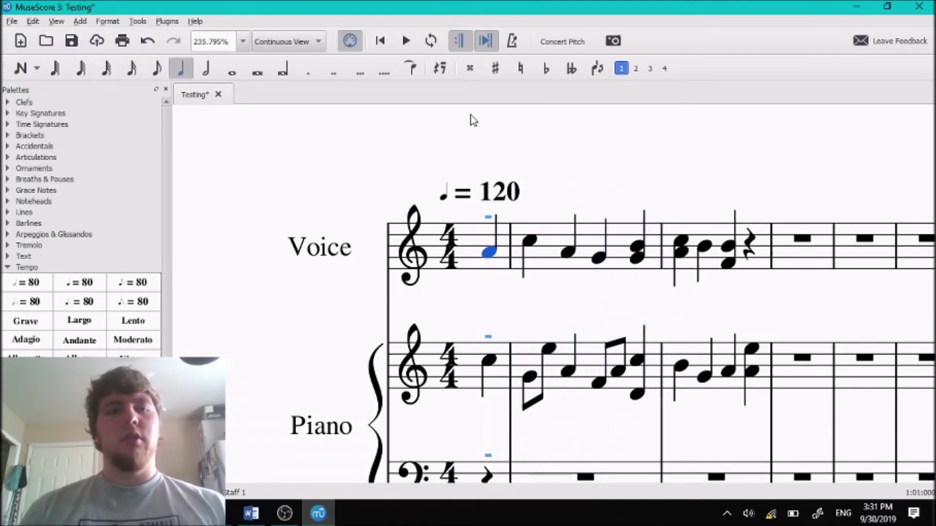